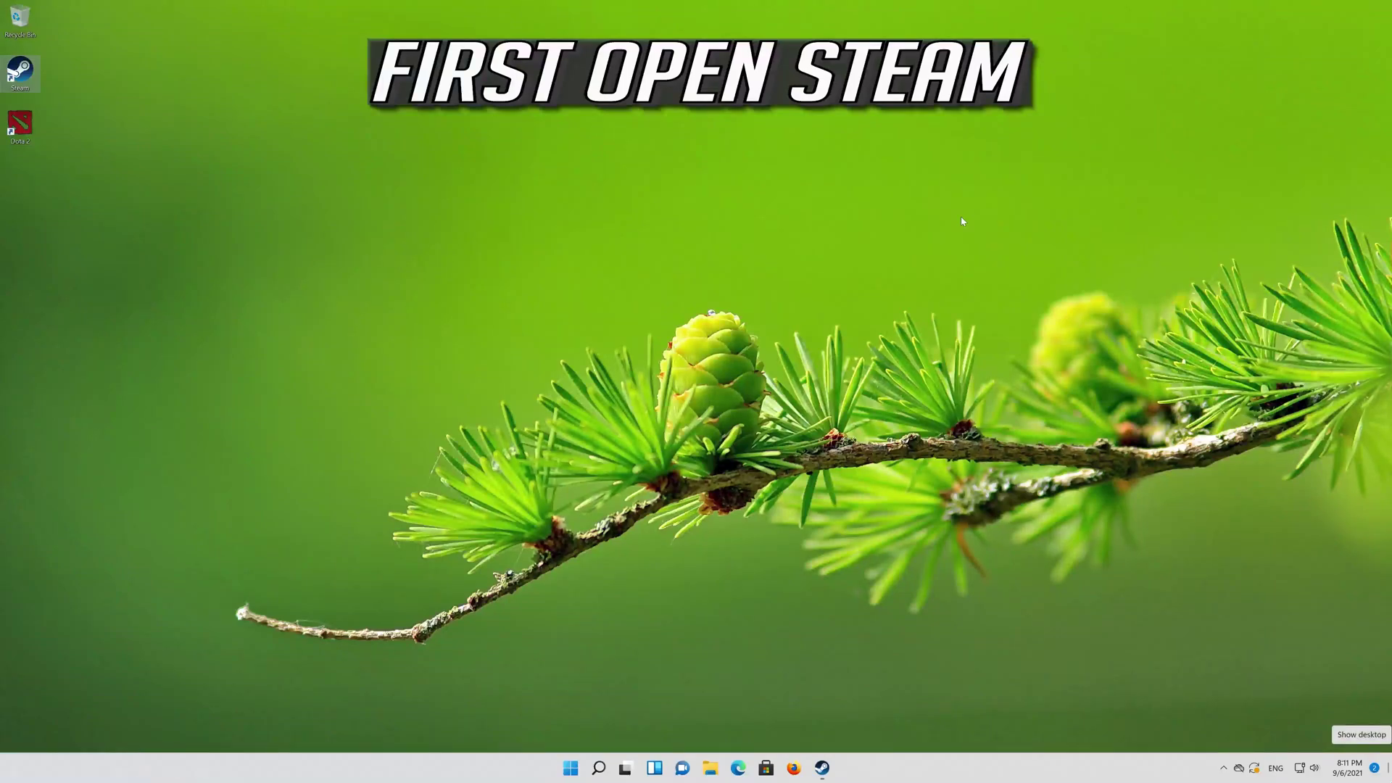
- Launch Steam, open Steam > Settings, and move the Settings window over Steam
{"action": "double_click", "coordinate": [22, 73]}
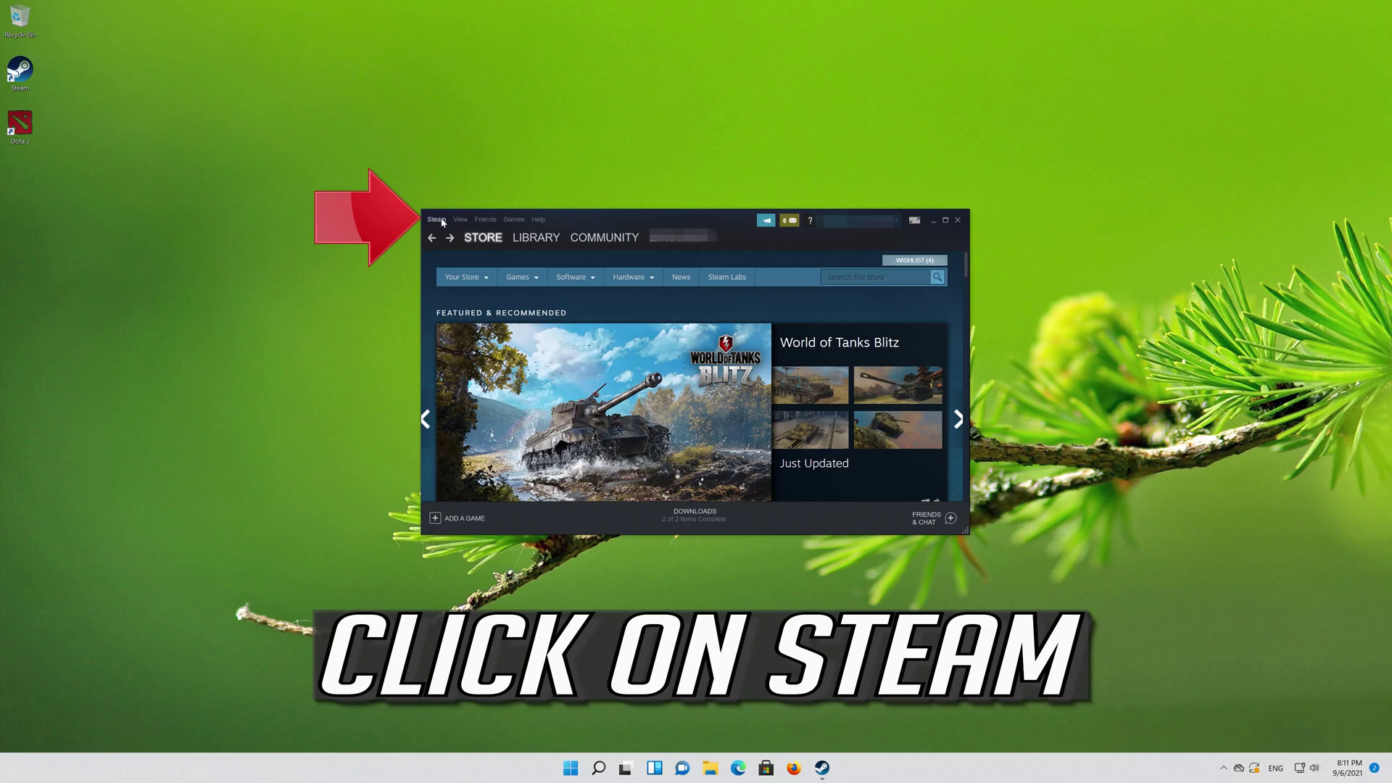
{"action": "left_click", "coordinate": [437, 219]}
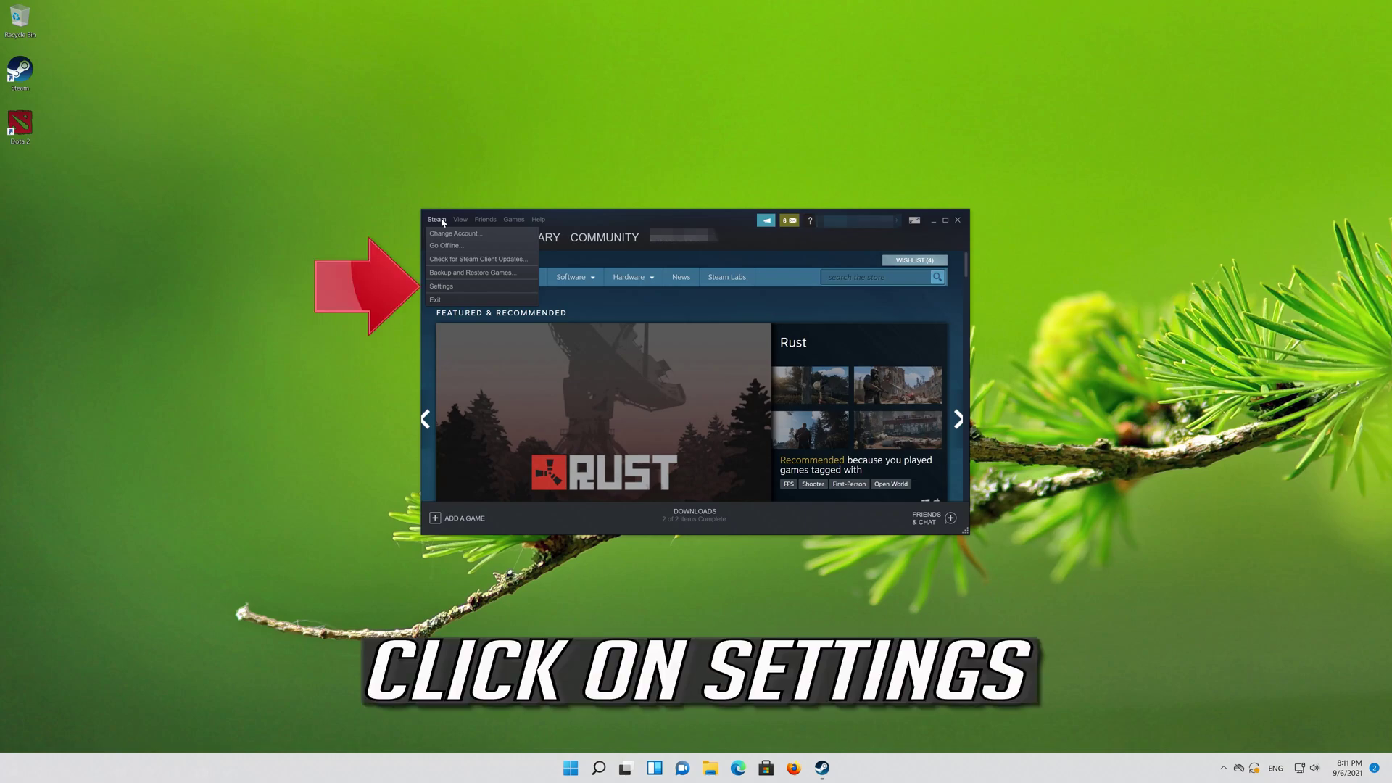
{"action": "left_click", "coordinate": [442, 287]}
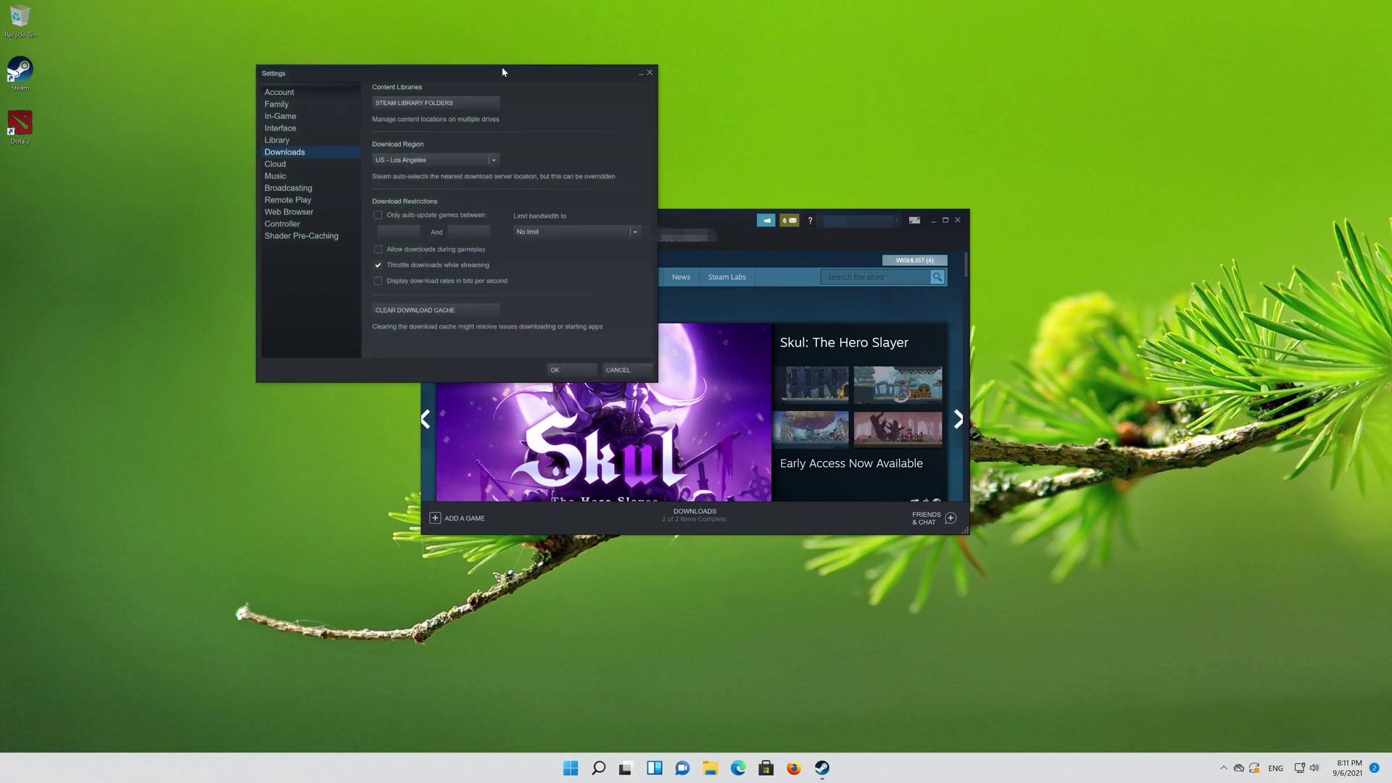
{"action": "left_click_drag", "start_coordinate": [503, 71], "coordinate": [694, 214]}
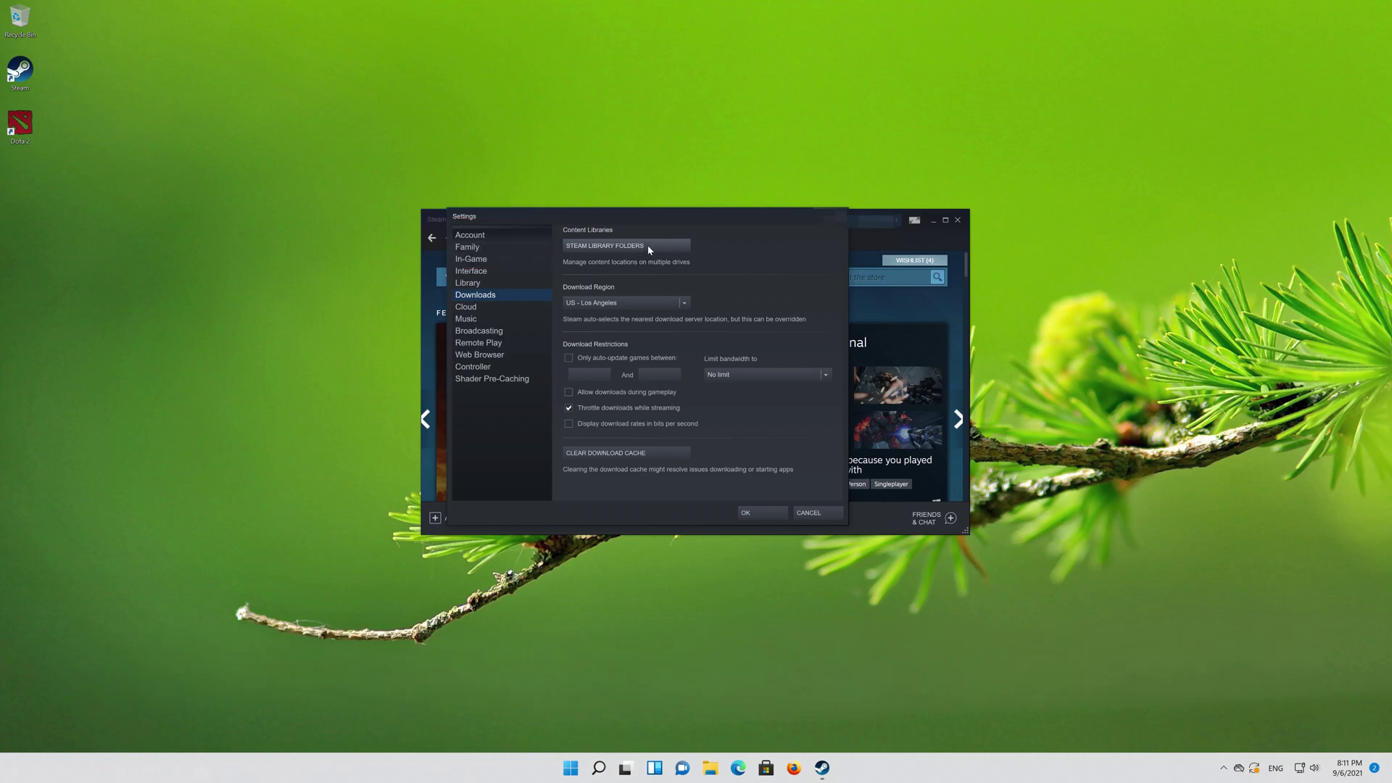
- Repair the C:\Program Files (x86)\Steam library folder and approve the Steam Client Service prompt
{"action": "left_click", "coordinate": [648, 250]}
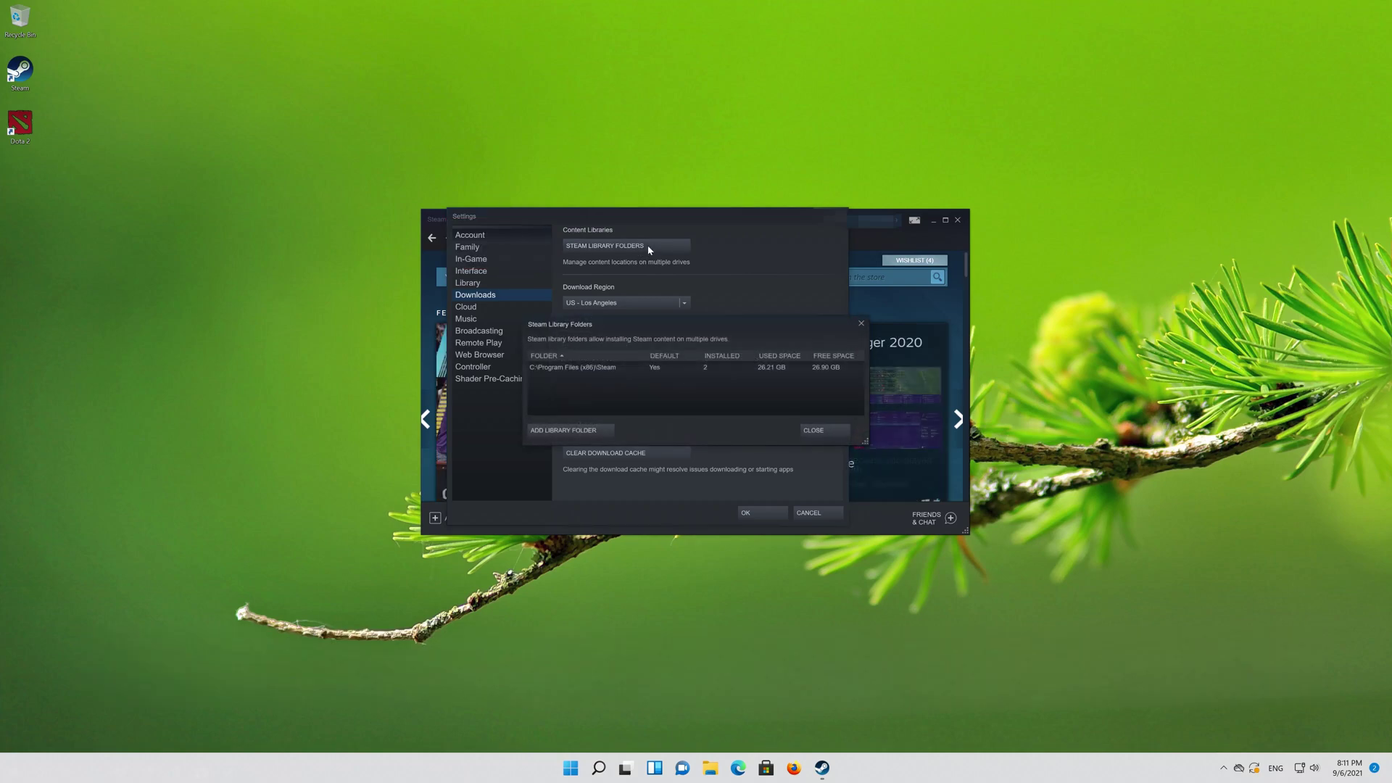
{"action": "left_click", "coordinate": [588, 368]}
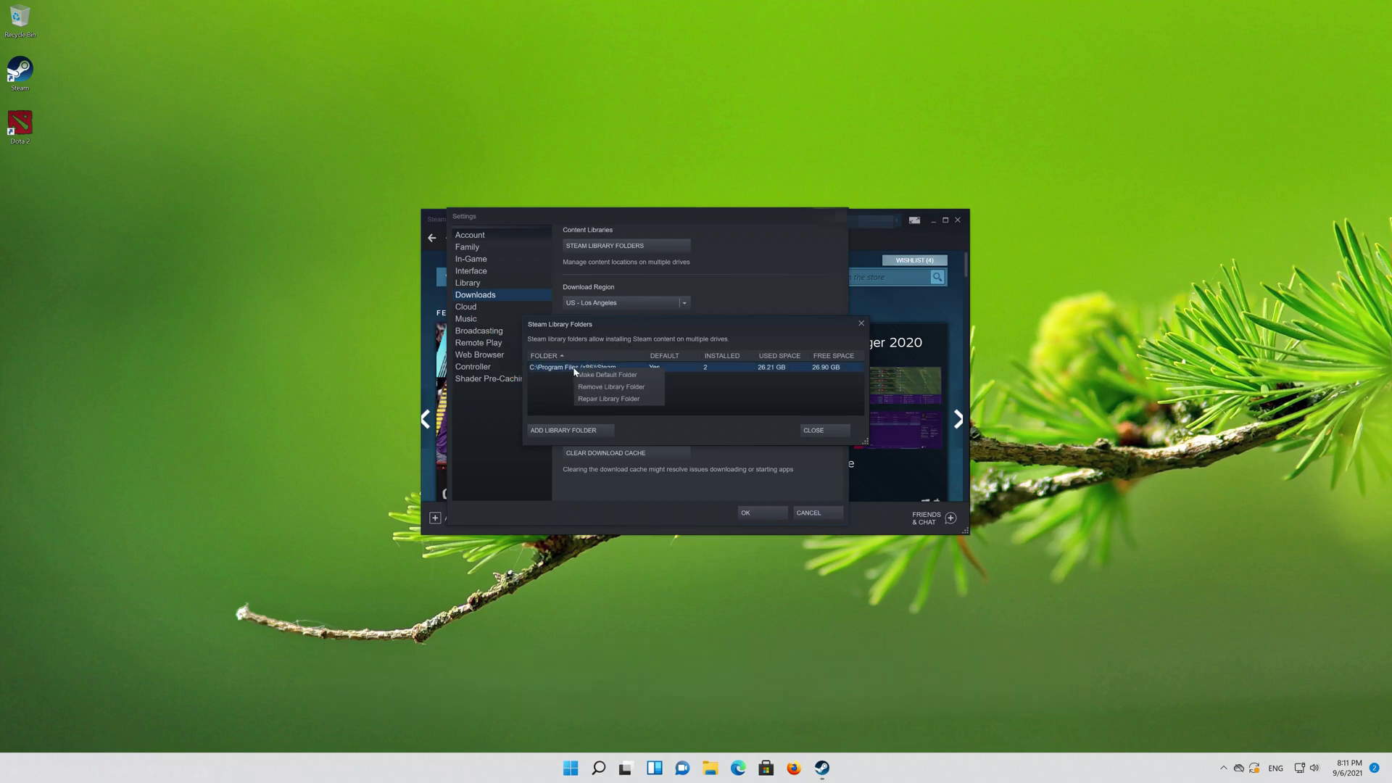
{"action": "right_click", "coordinate": [574, 371]}
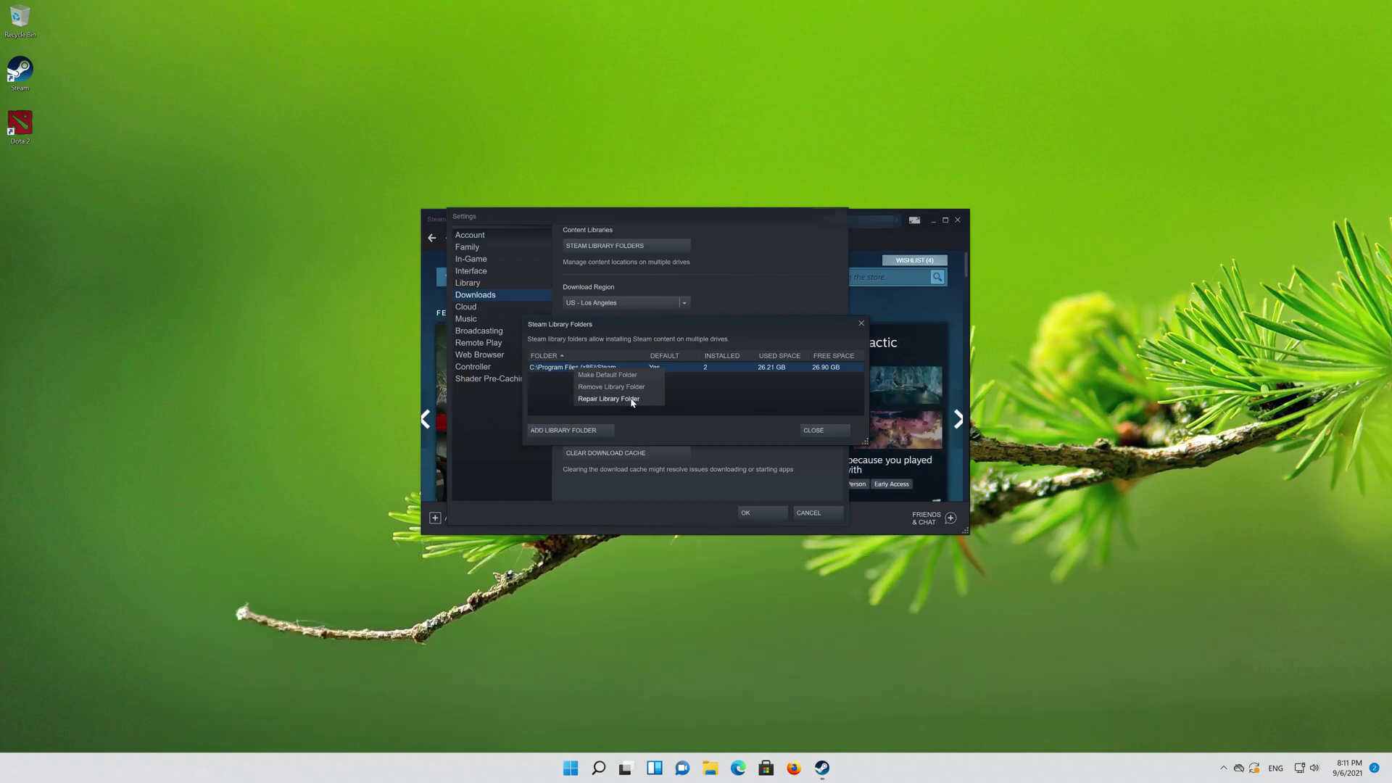
{"action": "left_click", "coordinate": [644, 400]}
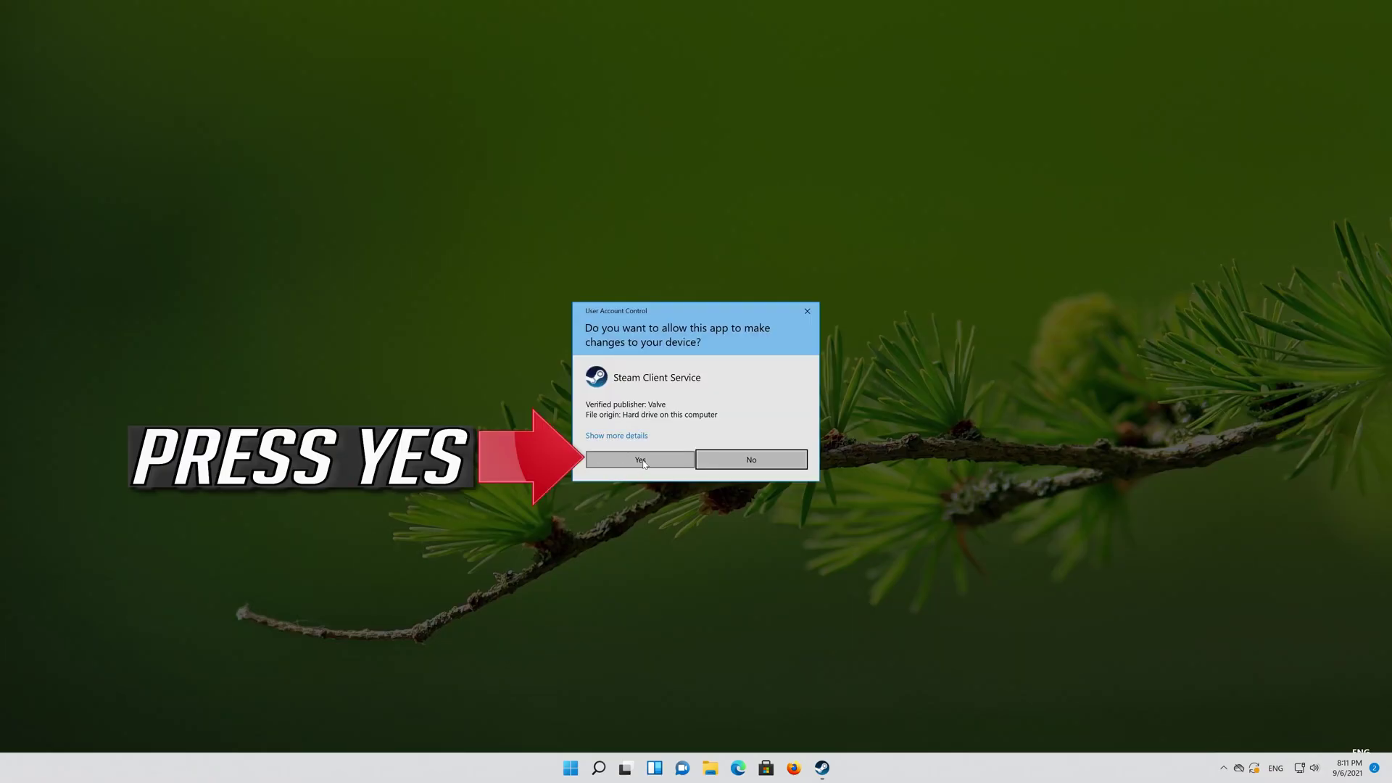
{"action": "left_click", "coordinate": [641, 460]}
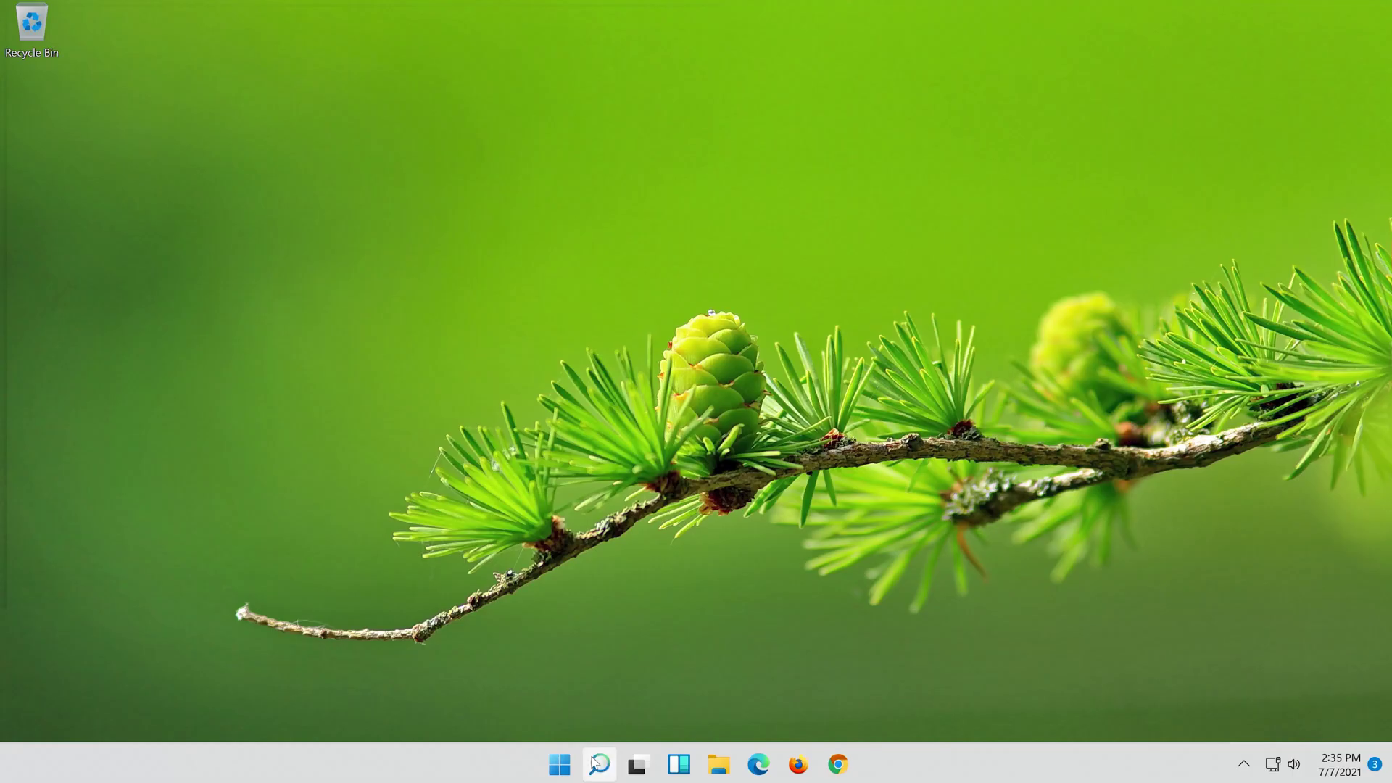
- Search the Start menu for 'control panel' and open Control Panel
{"action": "left_click", "coordinate": [598, 763]}
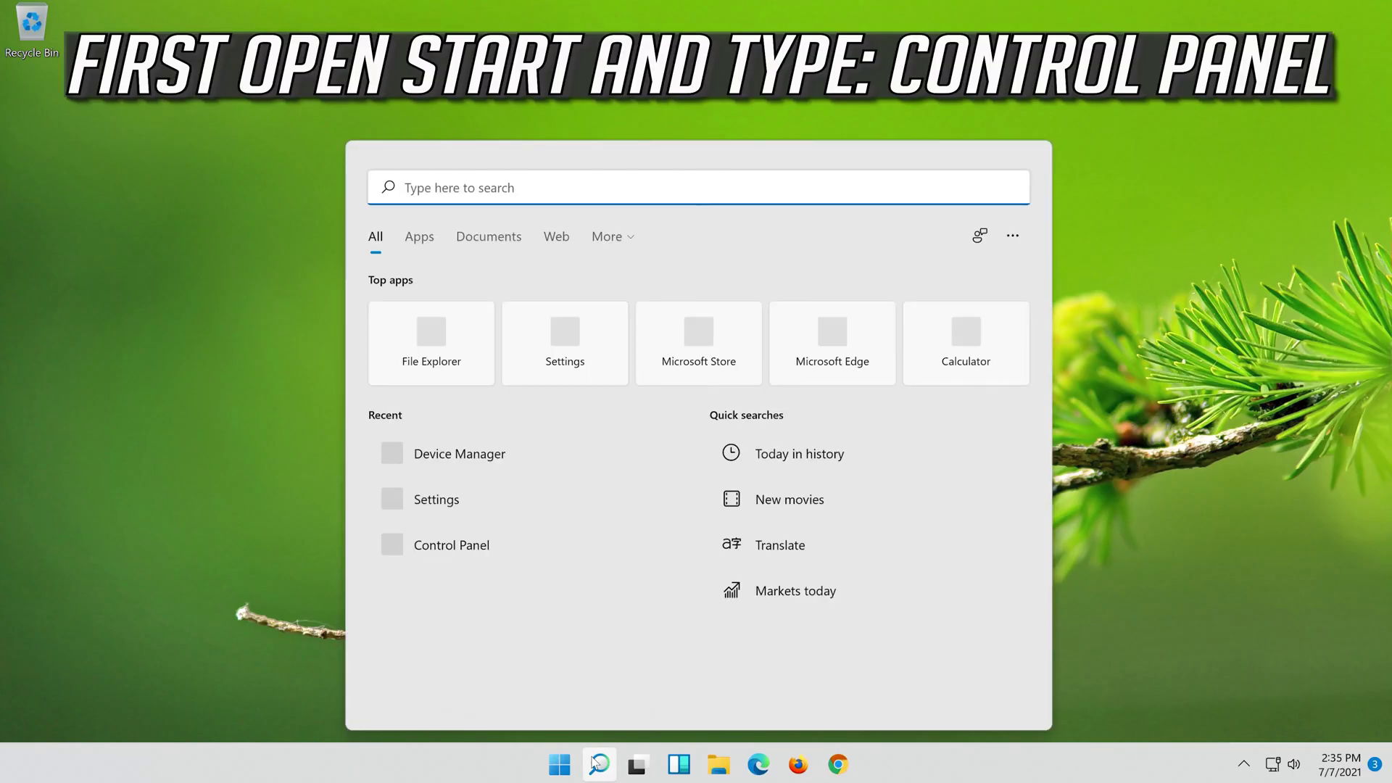
{"action": "type", "text": "cont"}
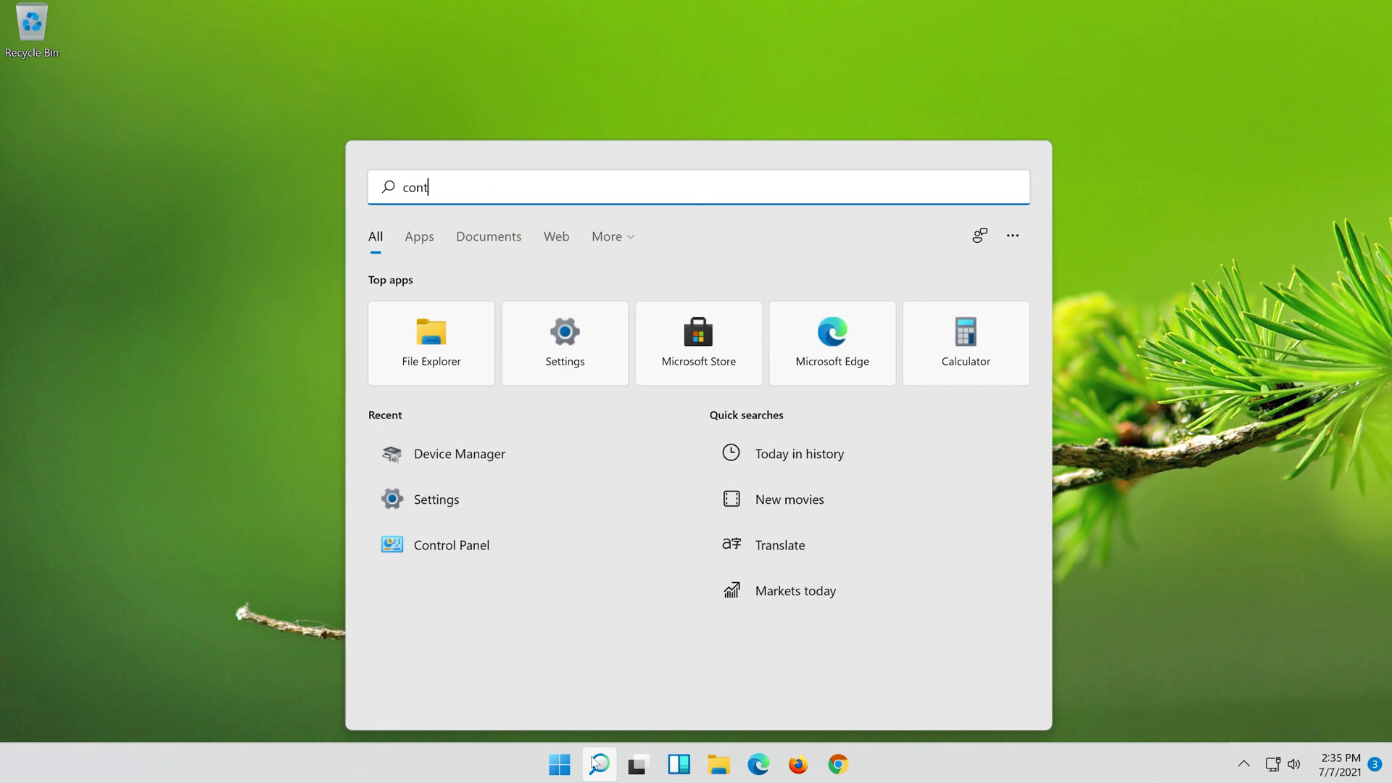
{"action": "type", "text": "rol panel"}
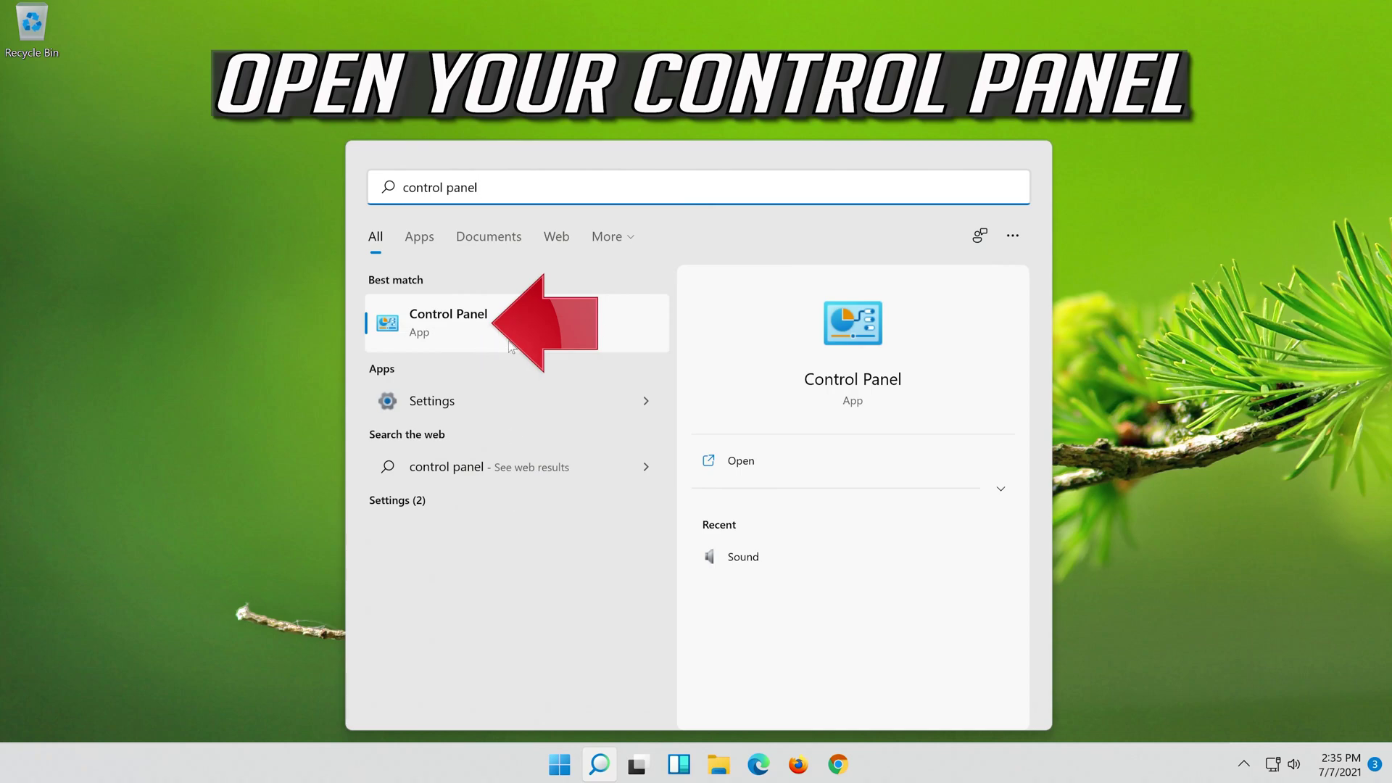
{"action": "left_click", "coordinate": [509, 342]}
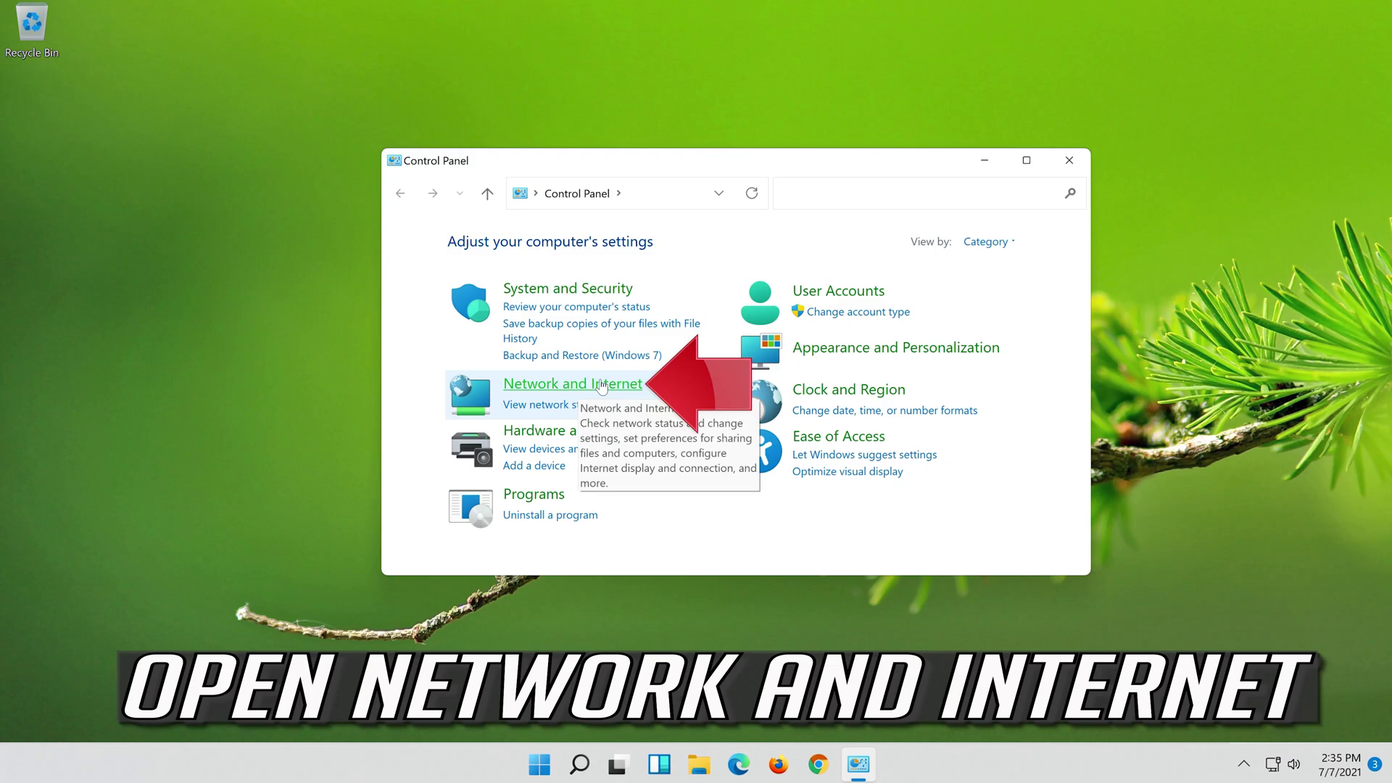
- Go through Network and Sharing Center to Ethernet0 Status and open Ethernet0 Properties
{"action": "left_click", "coordinate": [602, 384]}
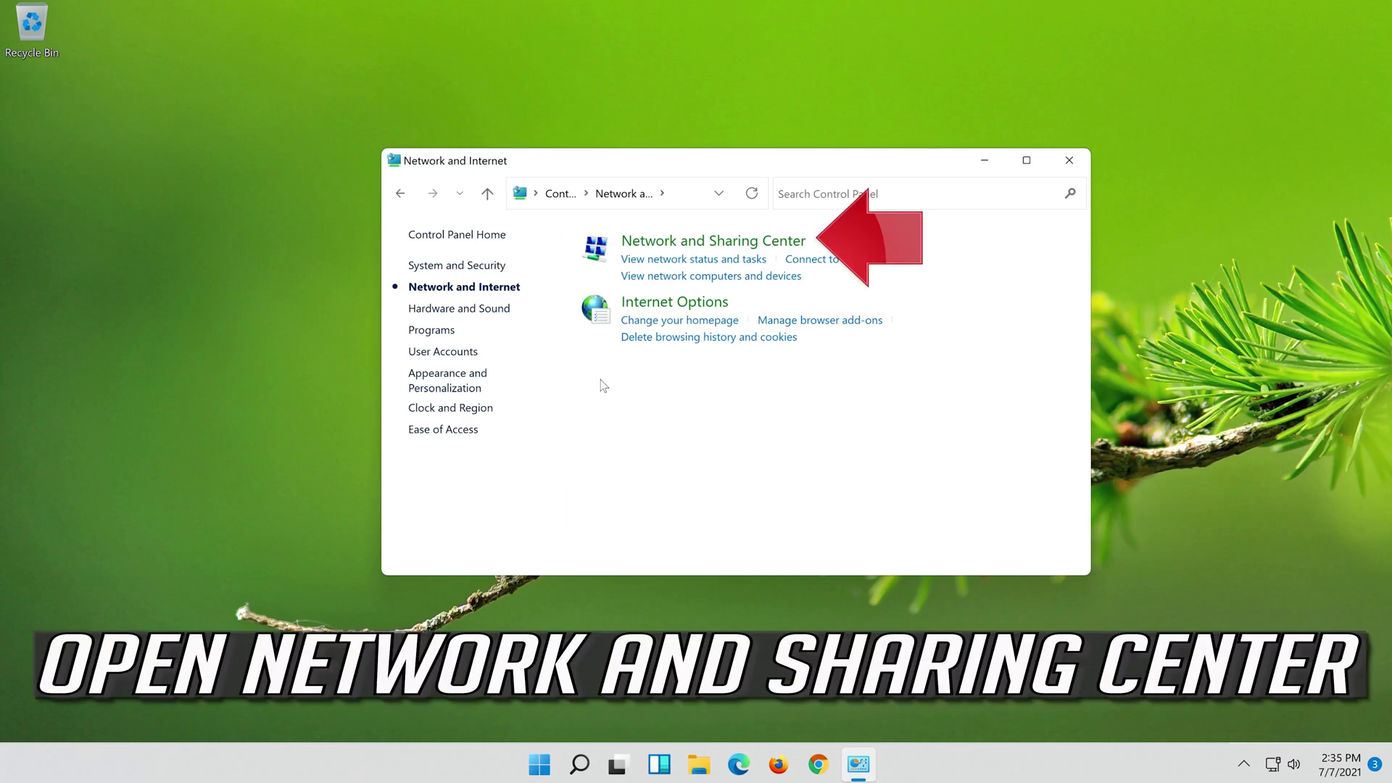
{"action": "left_click", "coordinate": [677, 240]}
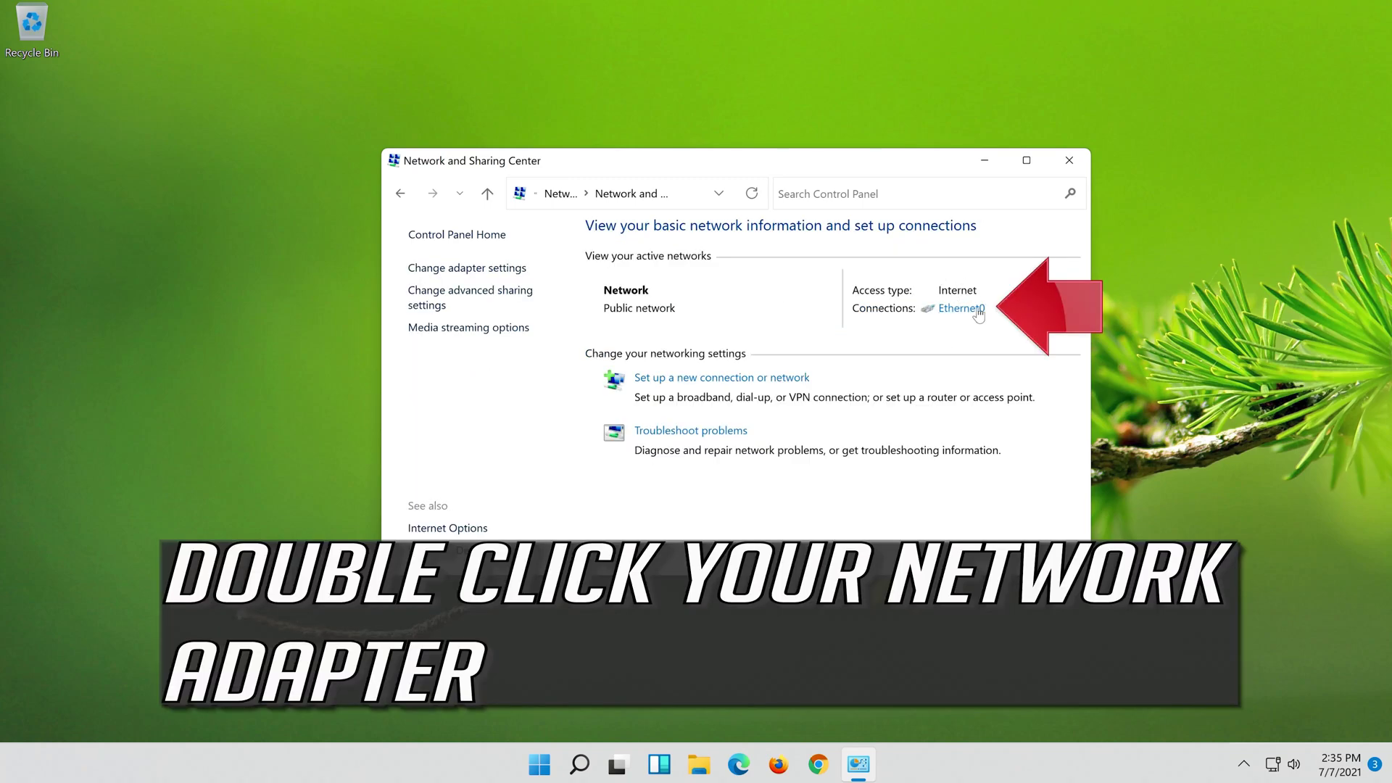
{"action": "left_click", "coordinate": [957, 312]}
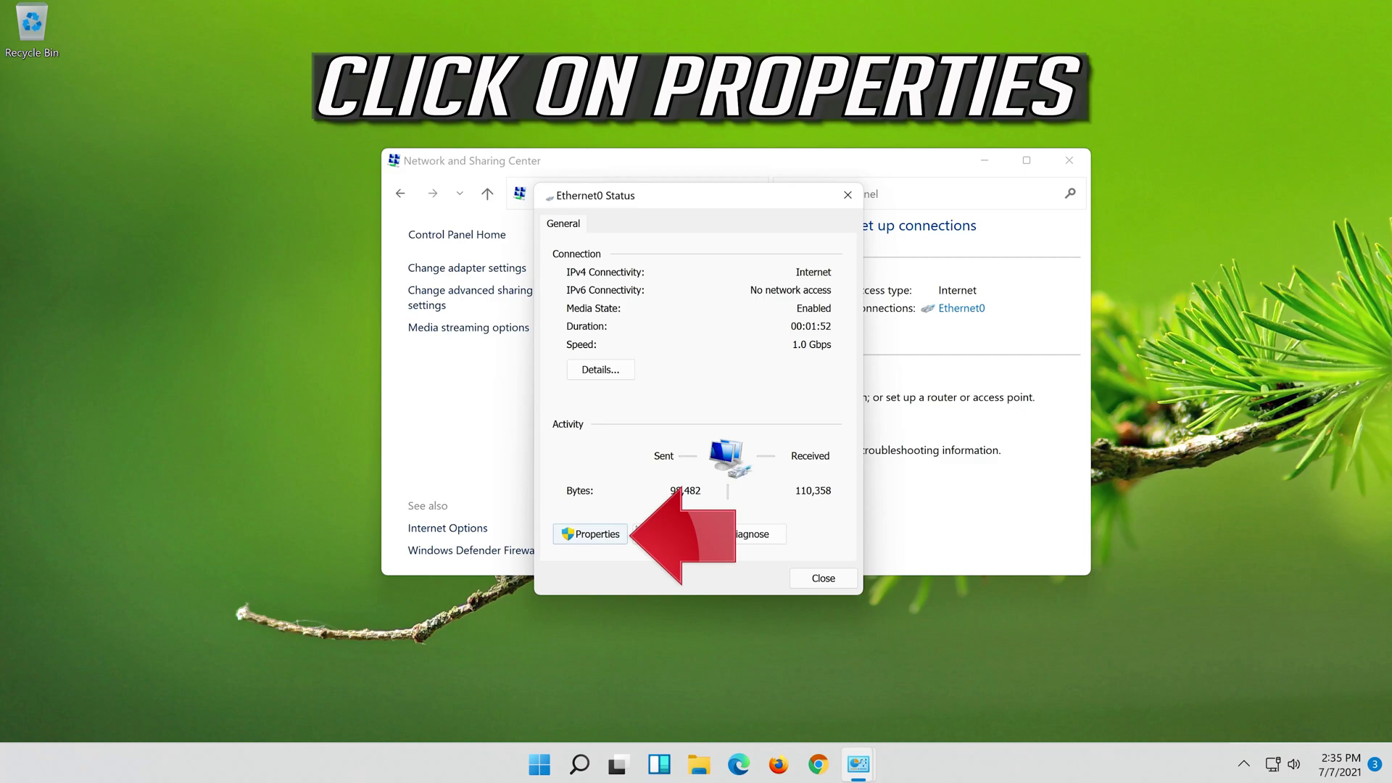
{"action": "left_click", "coordinate": [593, 535]}
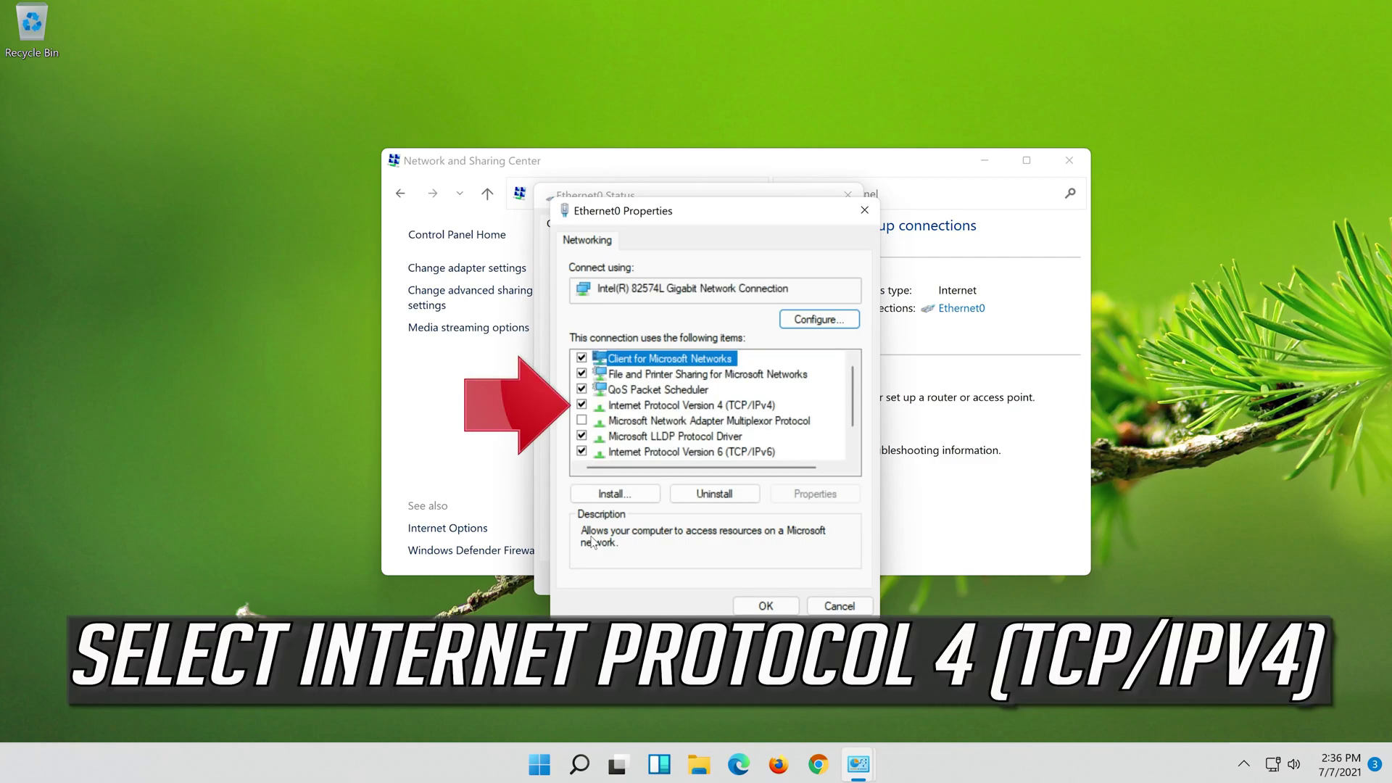
- In Ethernet0's TCP/IPv4 properties, enter DNS servers 8.8.8.8 (preferred) and 8.8.4.4 (alternate), then confirm
{"action": "left_click", "coordinate": [628, 412]}
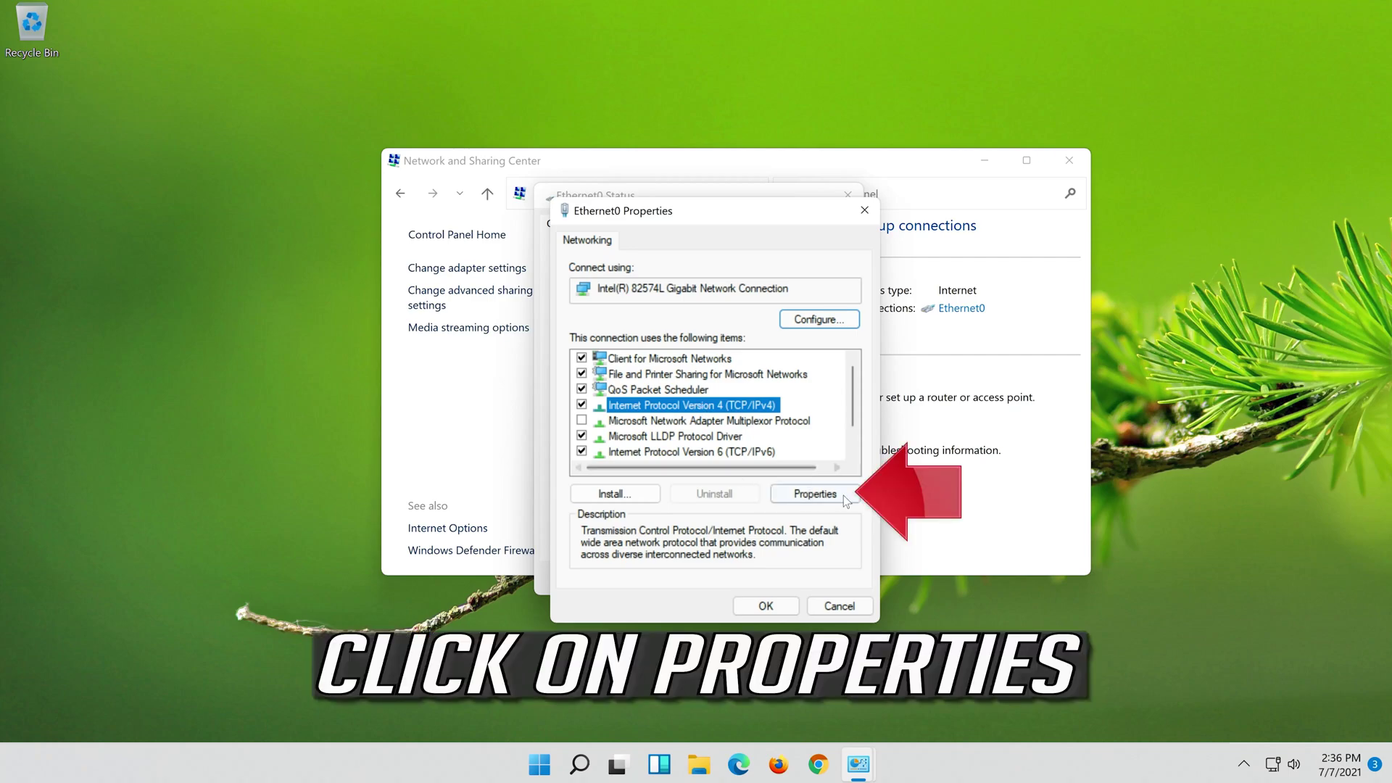
{"action": "left_click", "coordinate": [815, 500]}
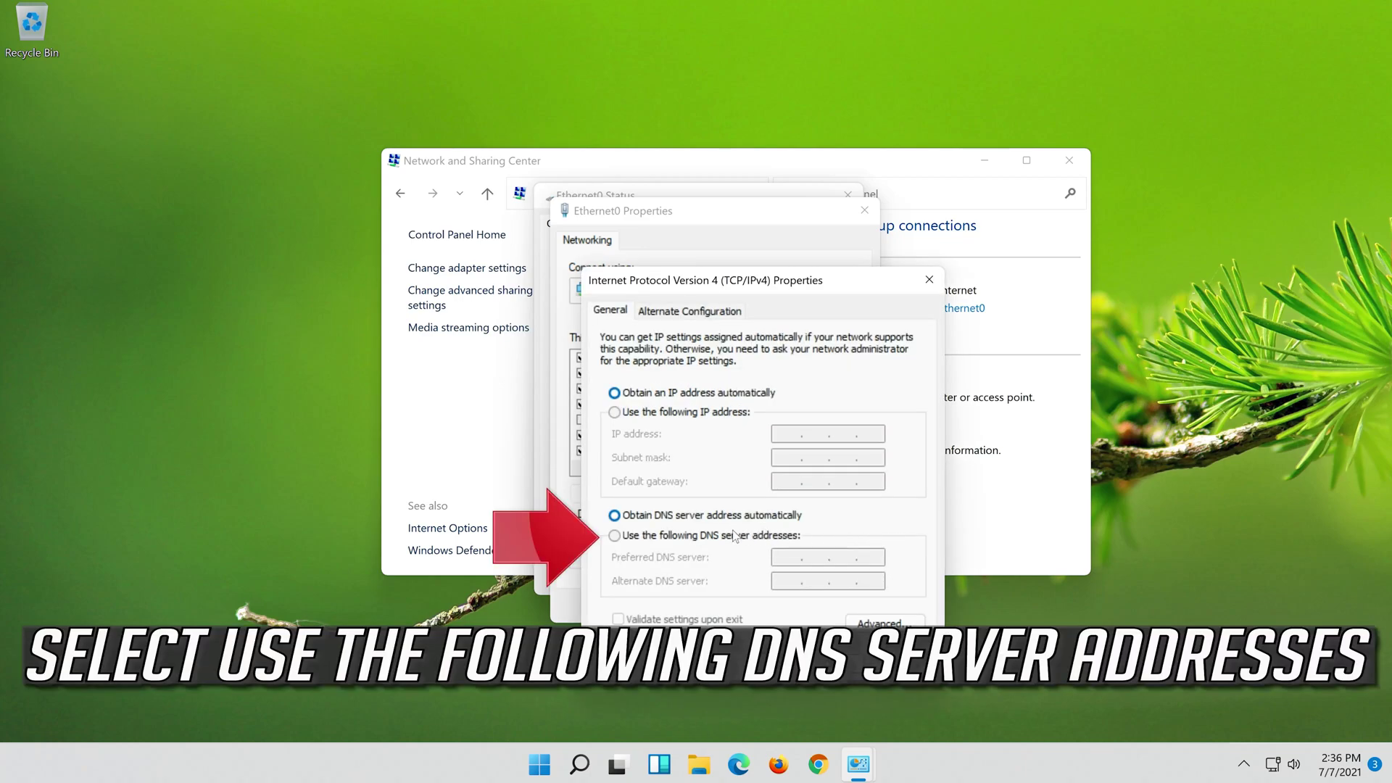
{"action": "left_click", "coordinate": [615, 537]}
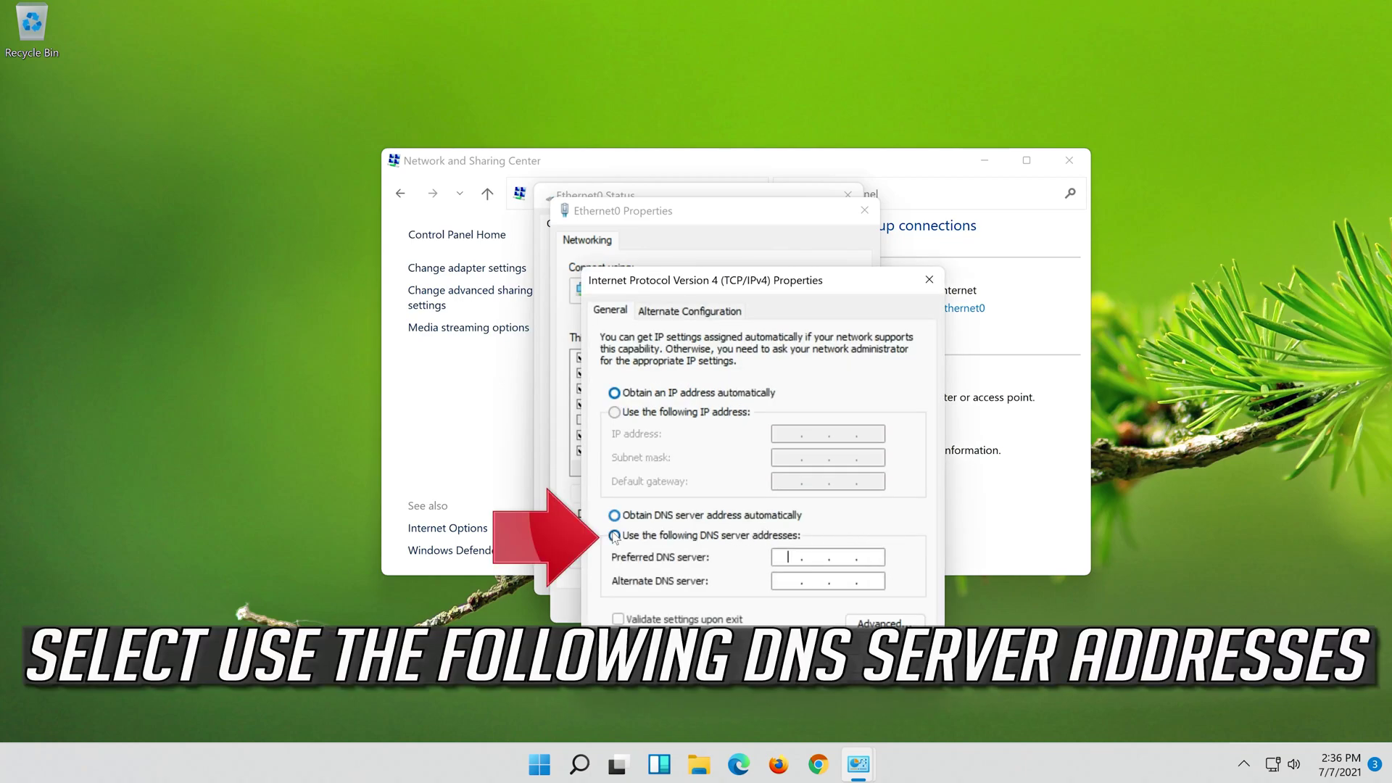
{"action": "left_click", "coordinate": [791, 557]}
{"action": "type", "text": "8"}
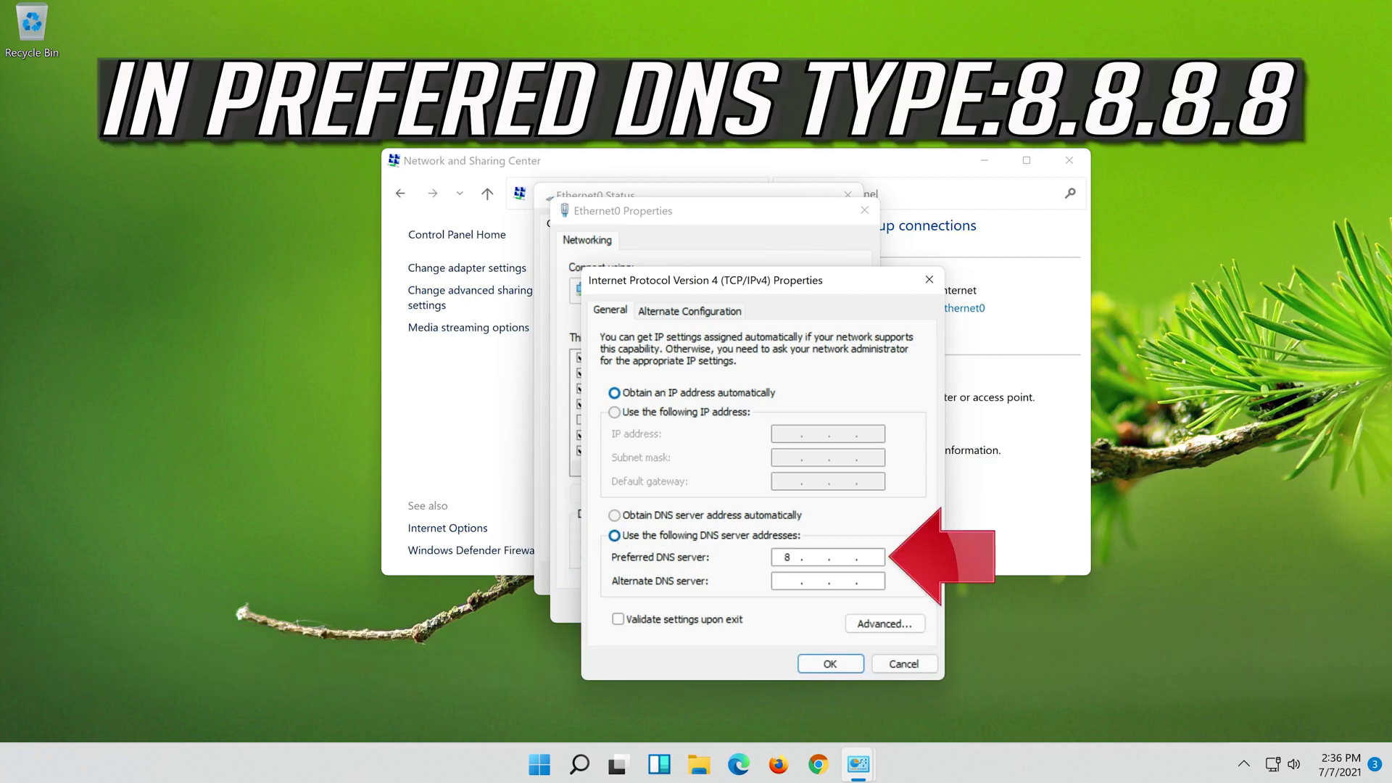
{"action": "type", "text": ".8.8.8"}
{"action": "left_click", "coordinate": [789, 582]}
{"action": "type", "text": "8.8."}
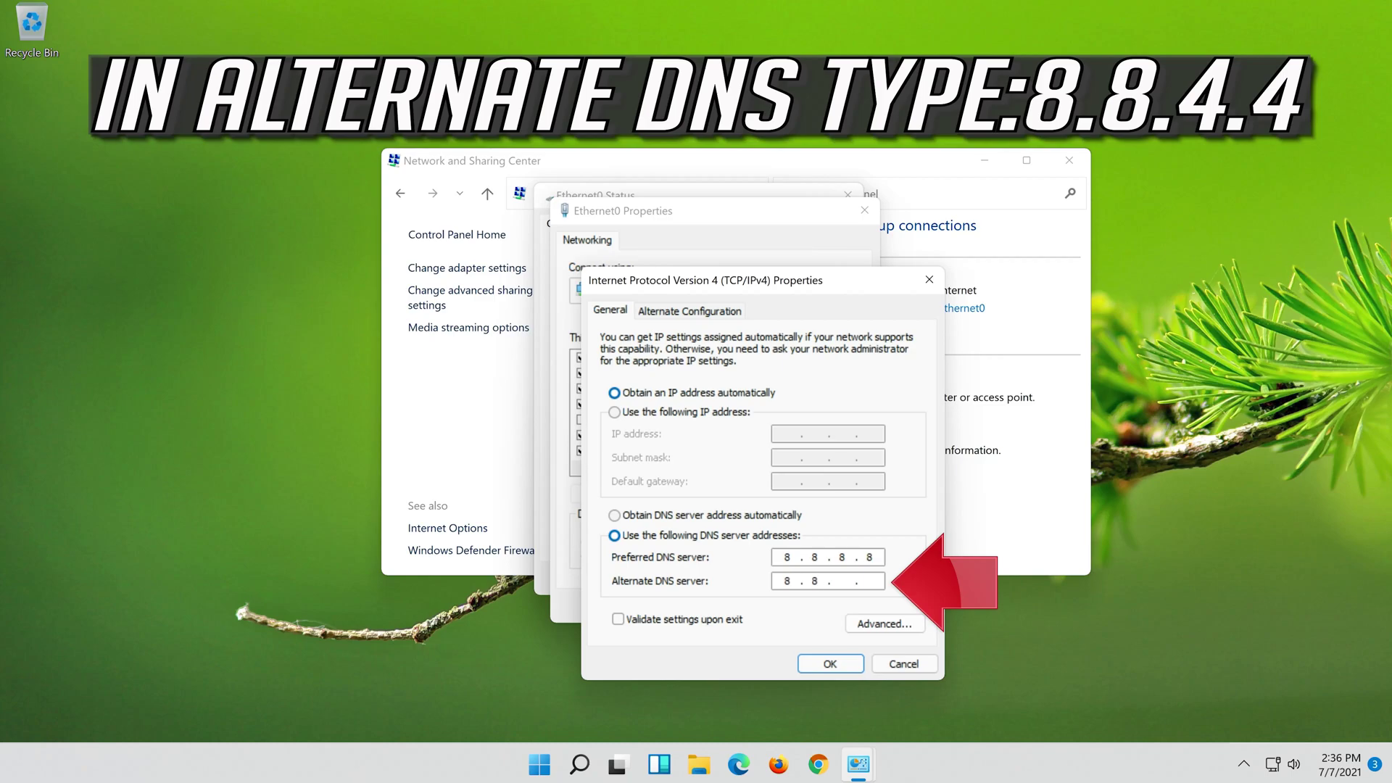
{"action": "type", "text": "4.4"}
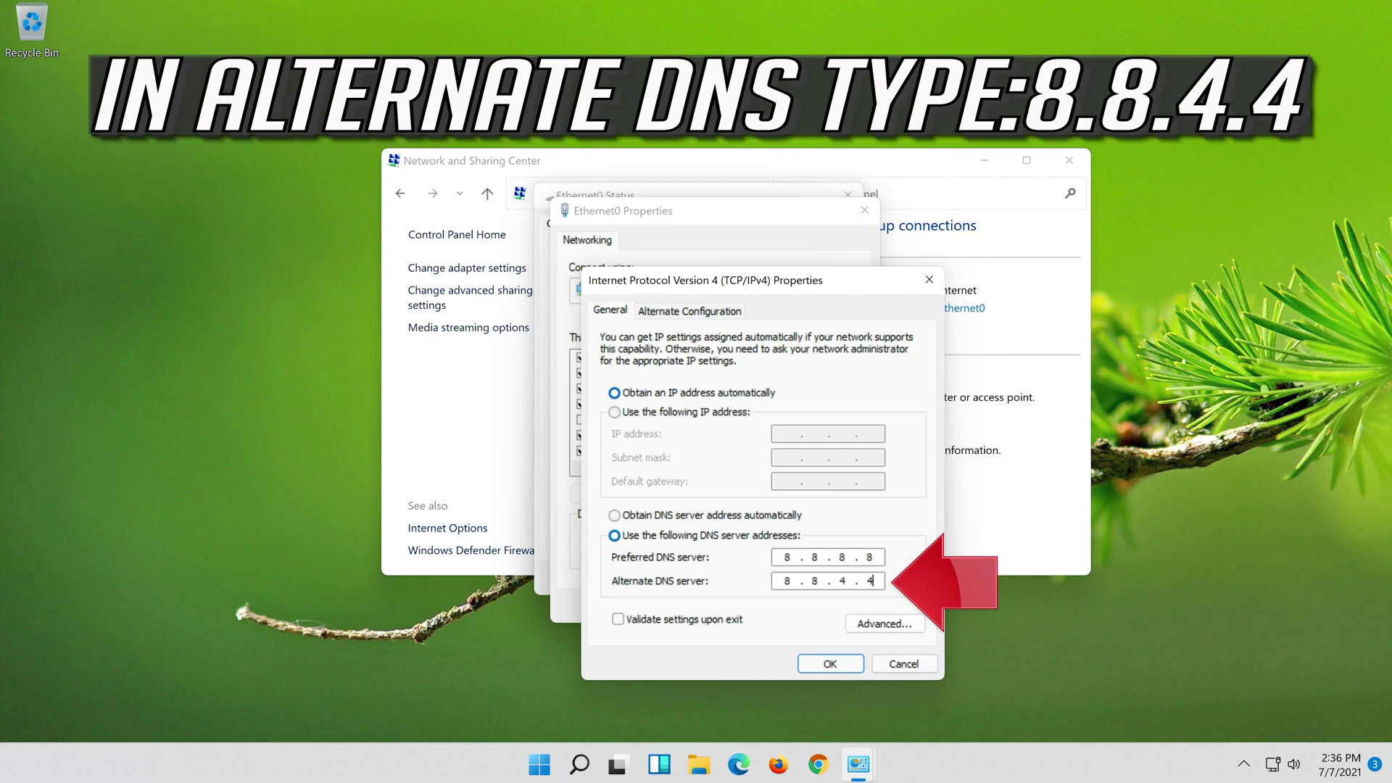
{"action": "left_click", "coordinate": [831, 664]}
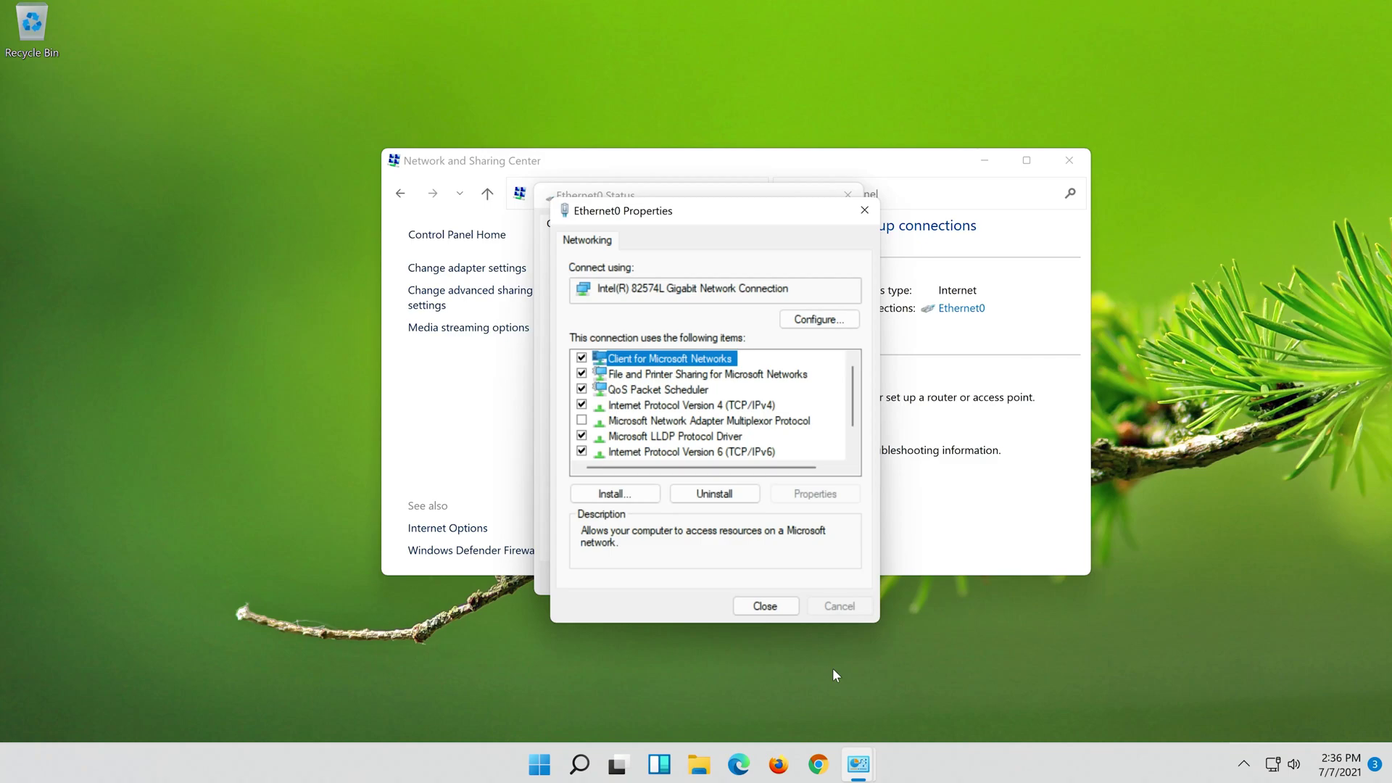
- Close Ethernet0 Properties, Ethernet0 Status, and the Network and Sharing Center window
{"action": "left_click", "coordinate": [765, 606]}
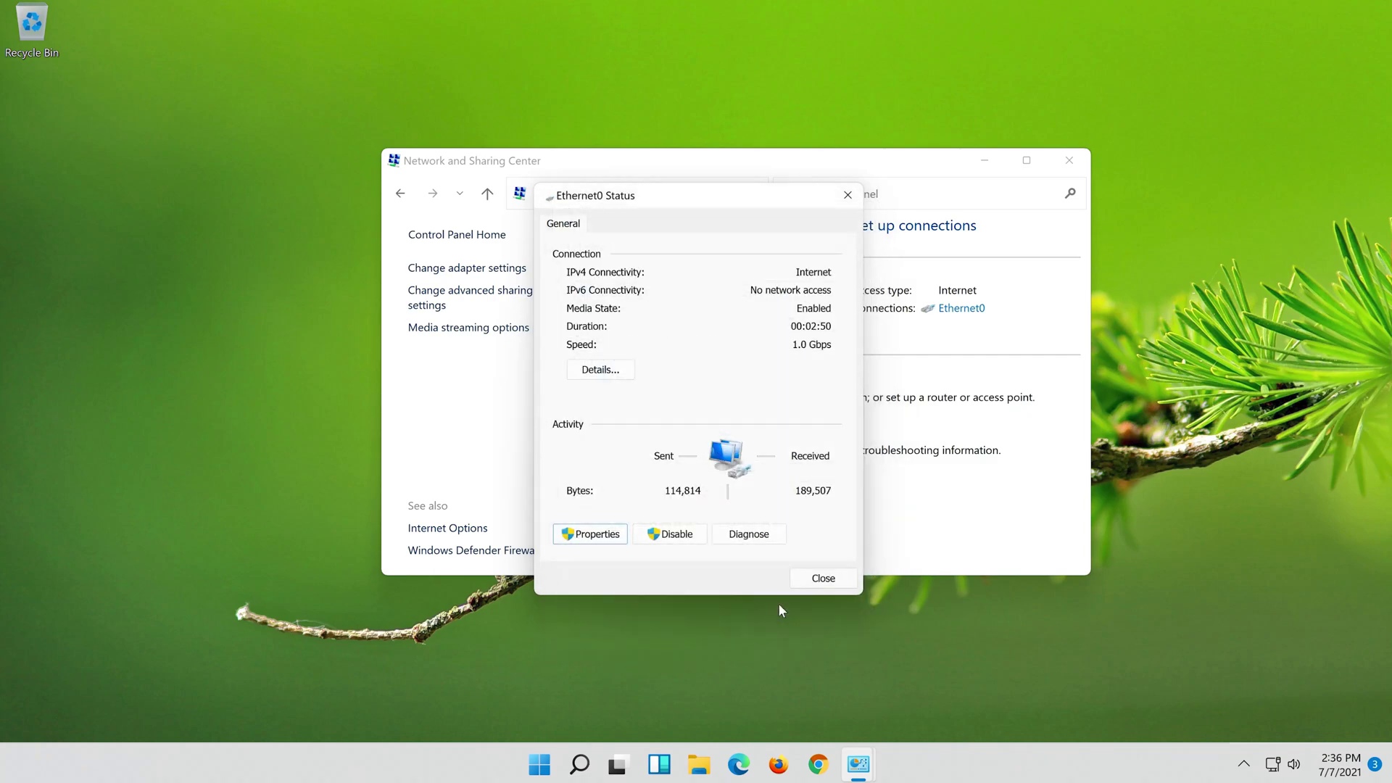
{"action": "left_click", "coordinate": [819, 580]}
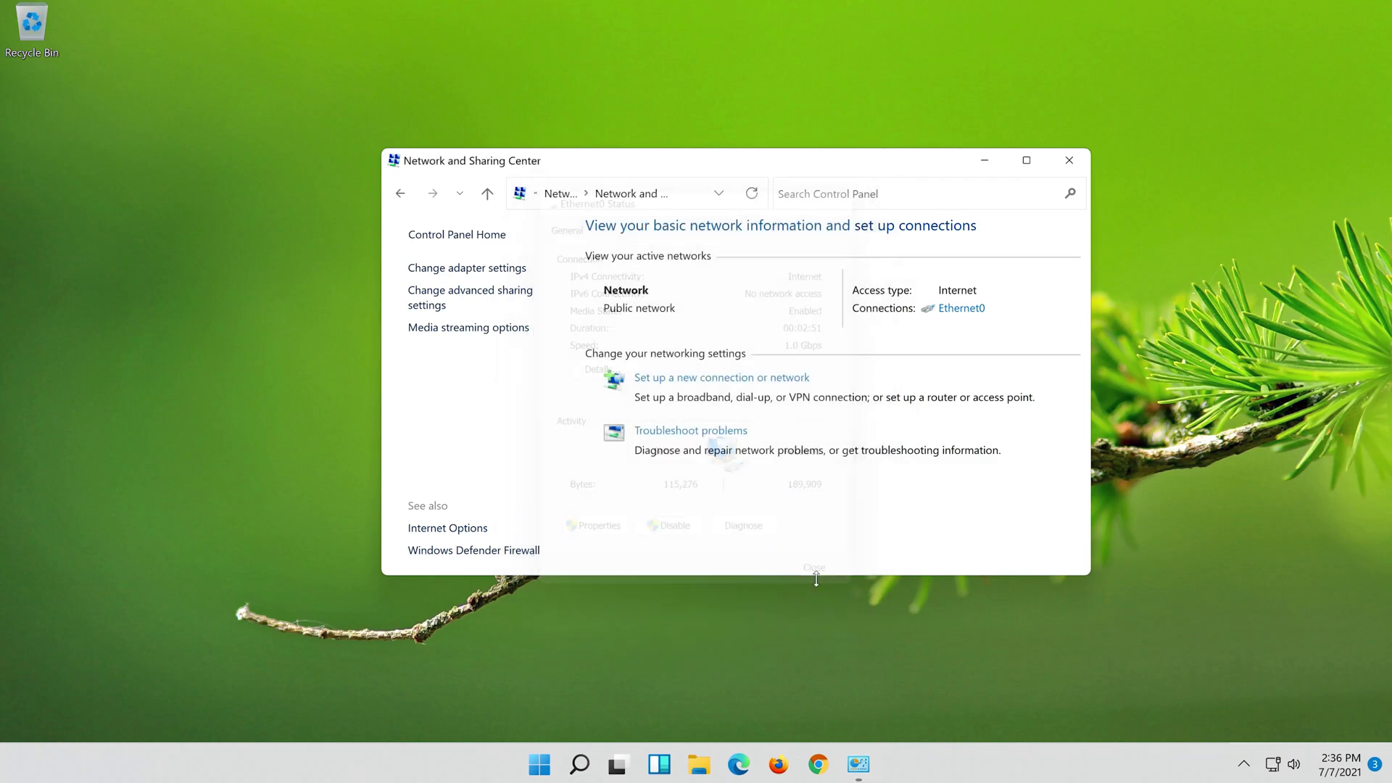
{"action": "left_click", "coordinate": [1072, 159]}
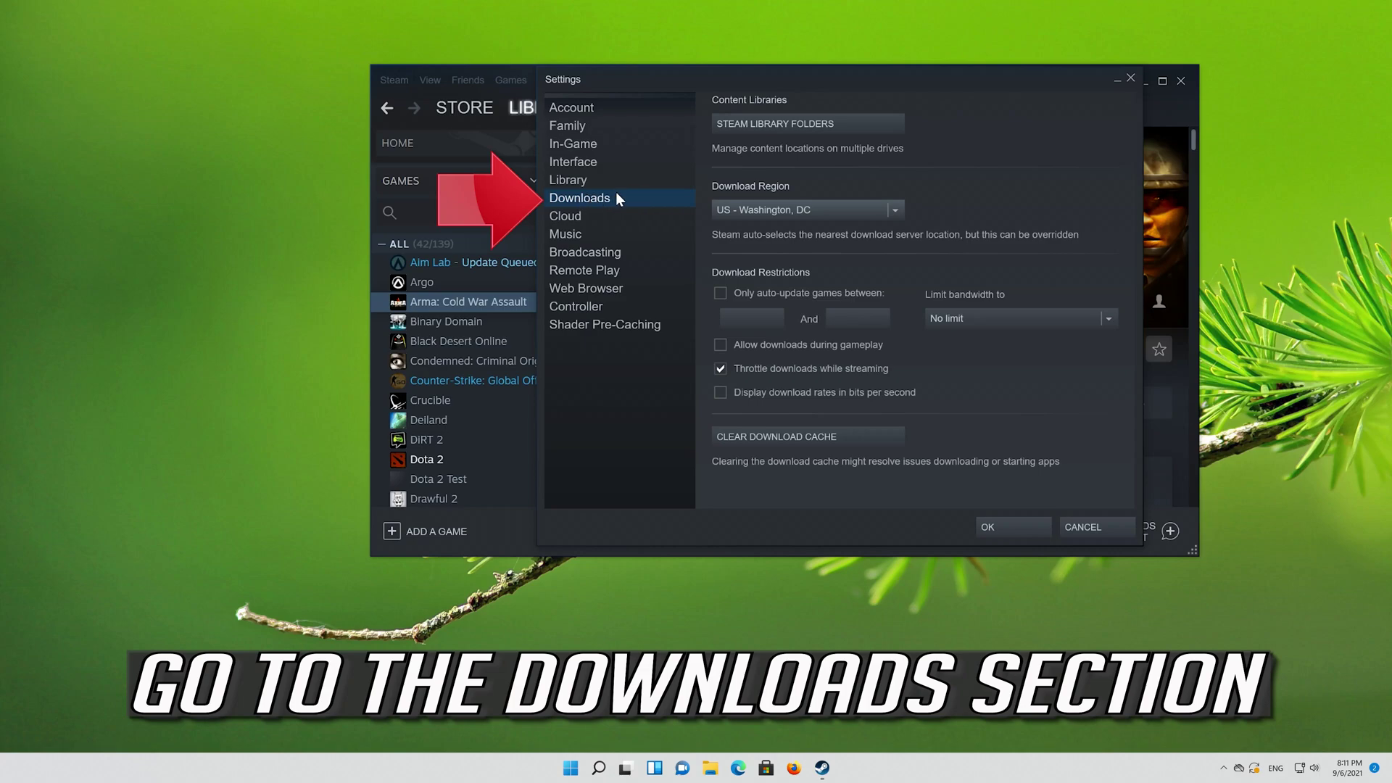
- Choose US - Pittsburgh as Steam's download region and save the settings with OK
{"action": "left_click", "coordinate": [790, 206]}
{"action": "mouse_move", "coordinate": [892, 371]}
{"action": "left_mouse_down"}
{"action": "mouse_move", "coordinate": [892, 268]}
{"action": "mouse_move", "coordinate": [896, 372]}
{"action": "left_mouse_up"}
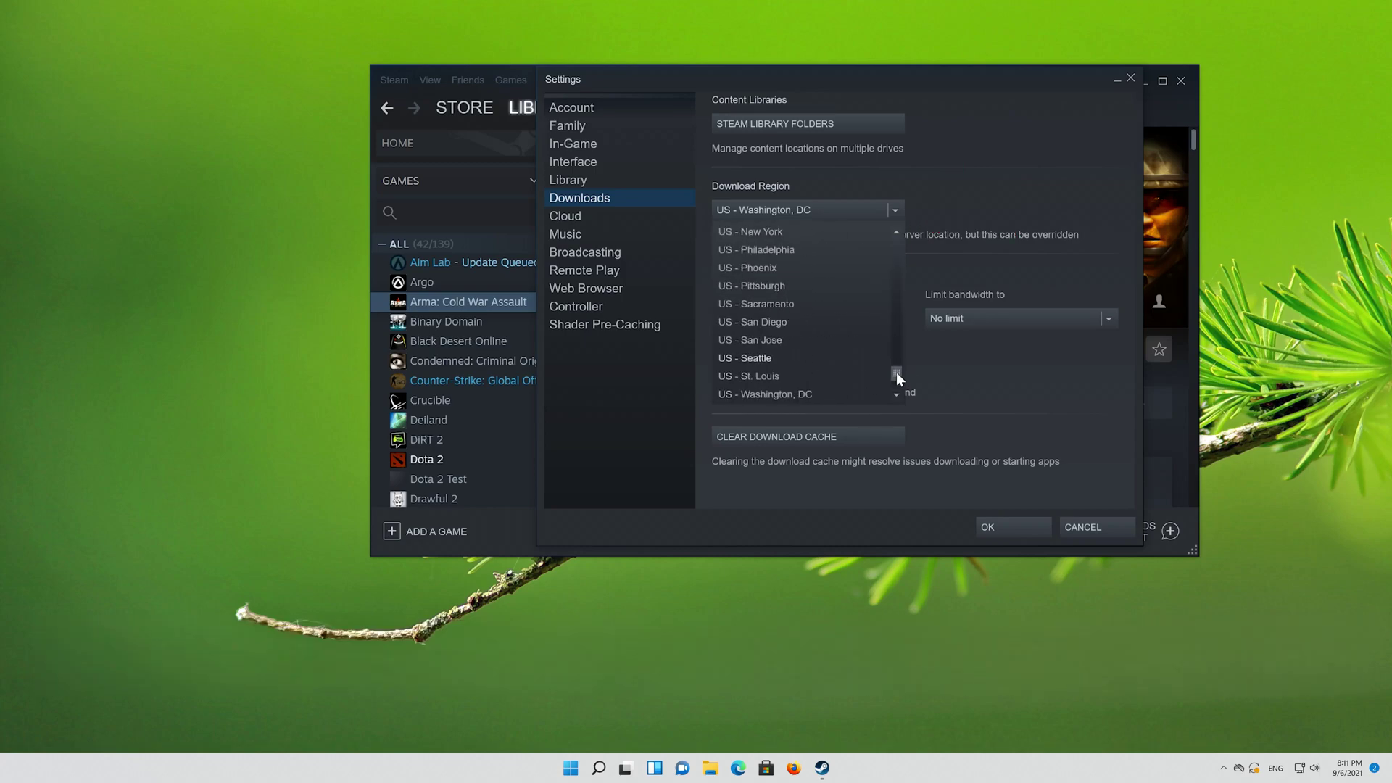
{"action": "left_click", "coordinate": [791, 283]}
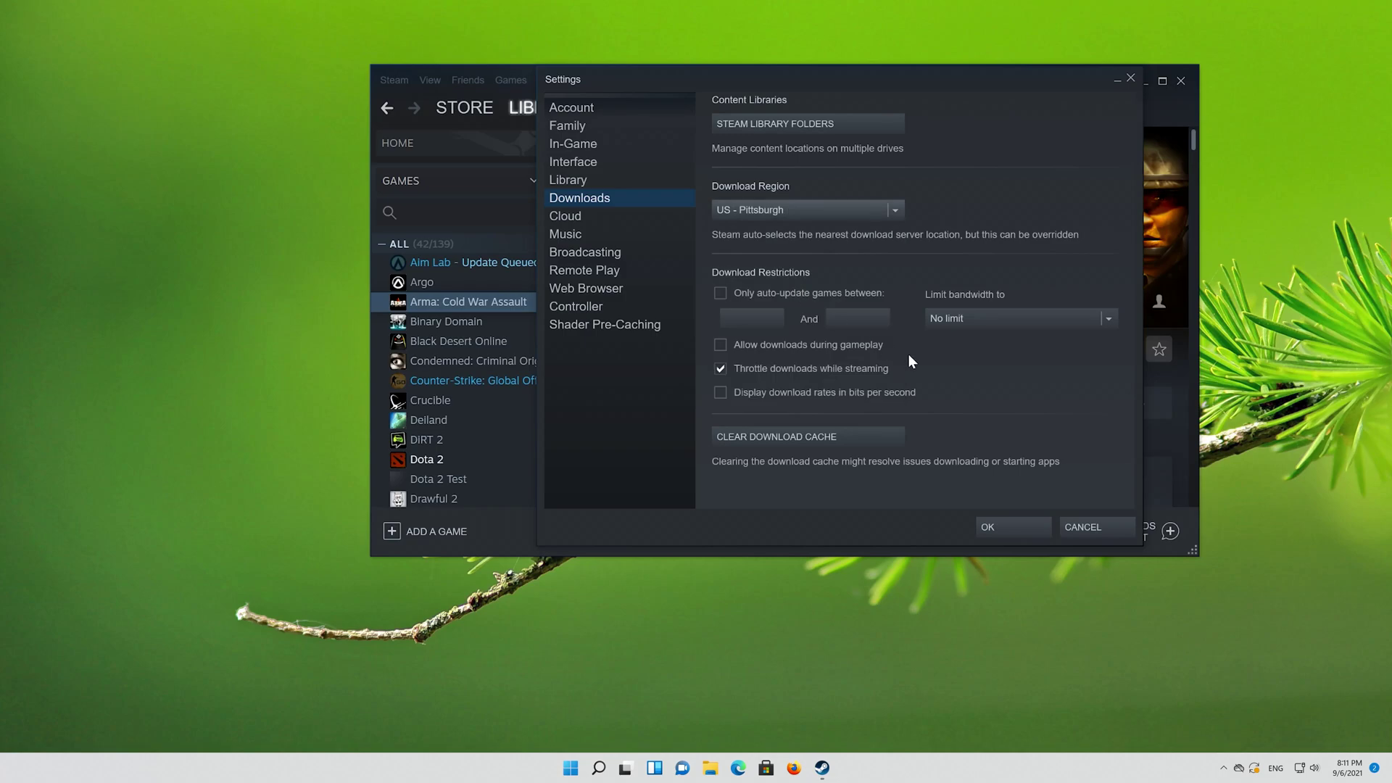
{"action": "left_click", "coordinate": [1011, 528]}
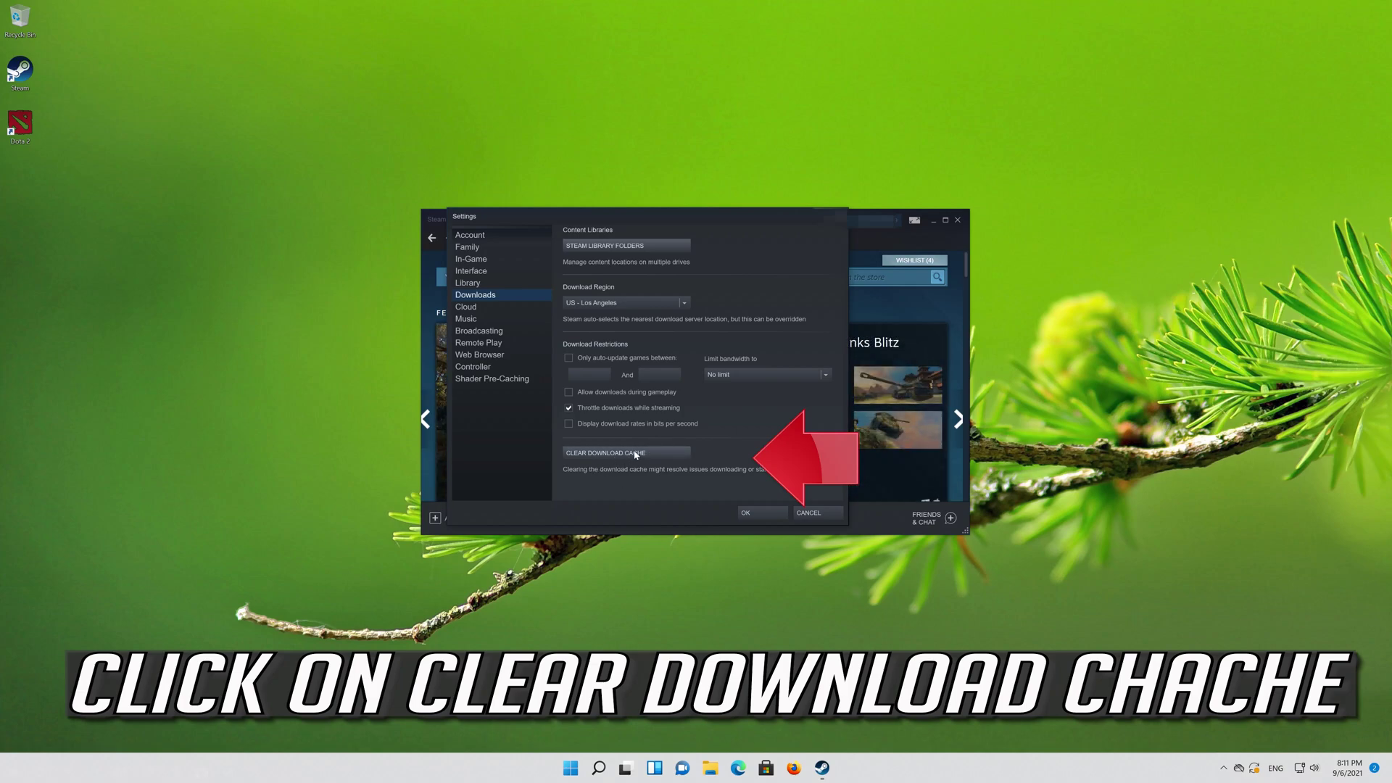
- Clear Steam's download cache, then sign back in with the account username and password
{"action": "left_click", "coordinate": [635, 455]}
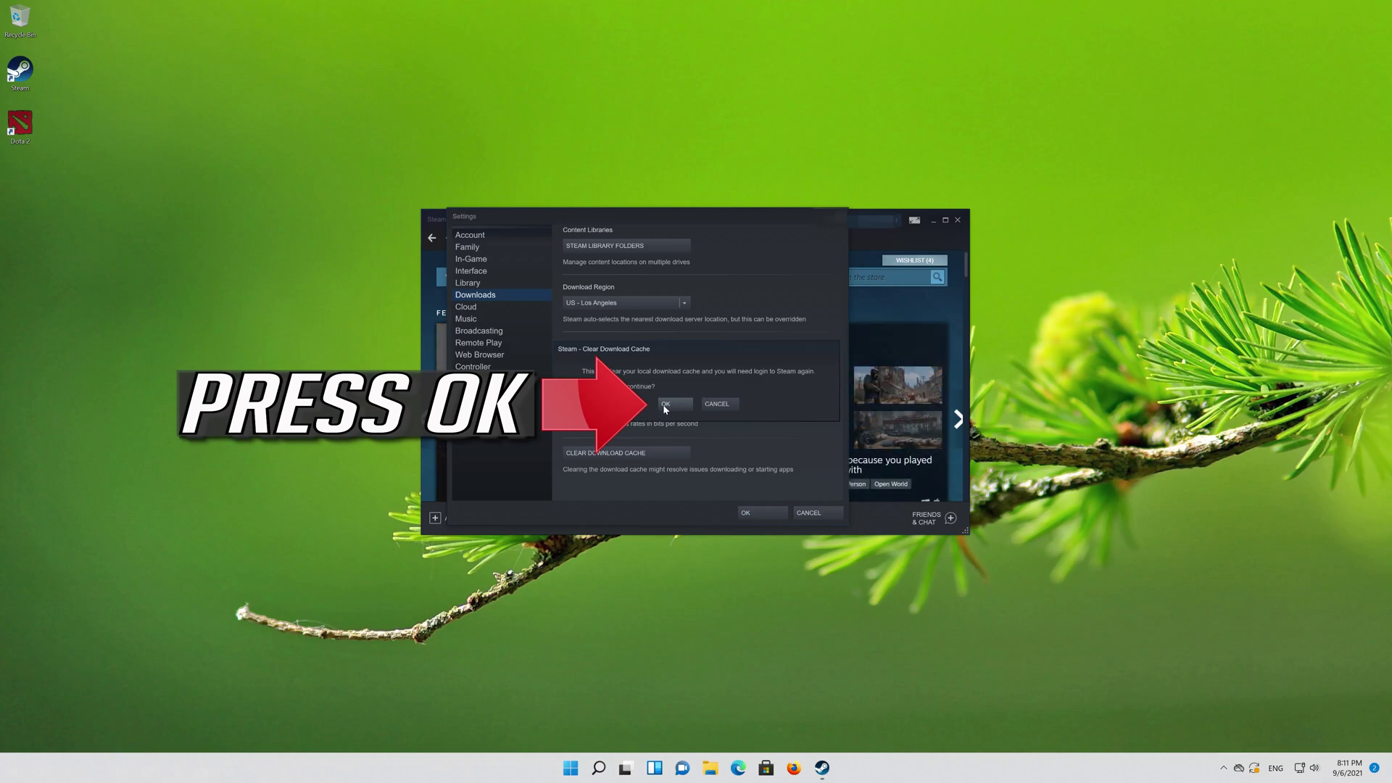
{"action": "left_click", "coordinate": [664, 407]}
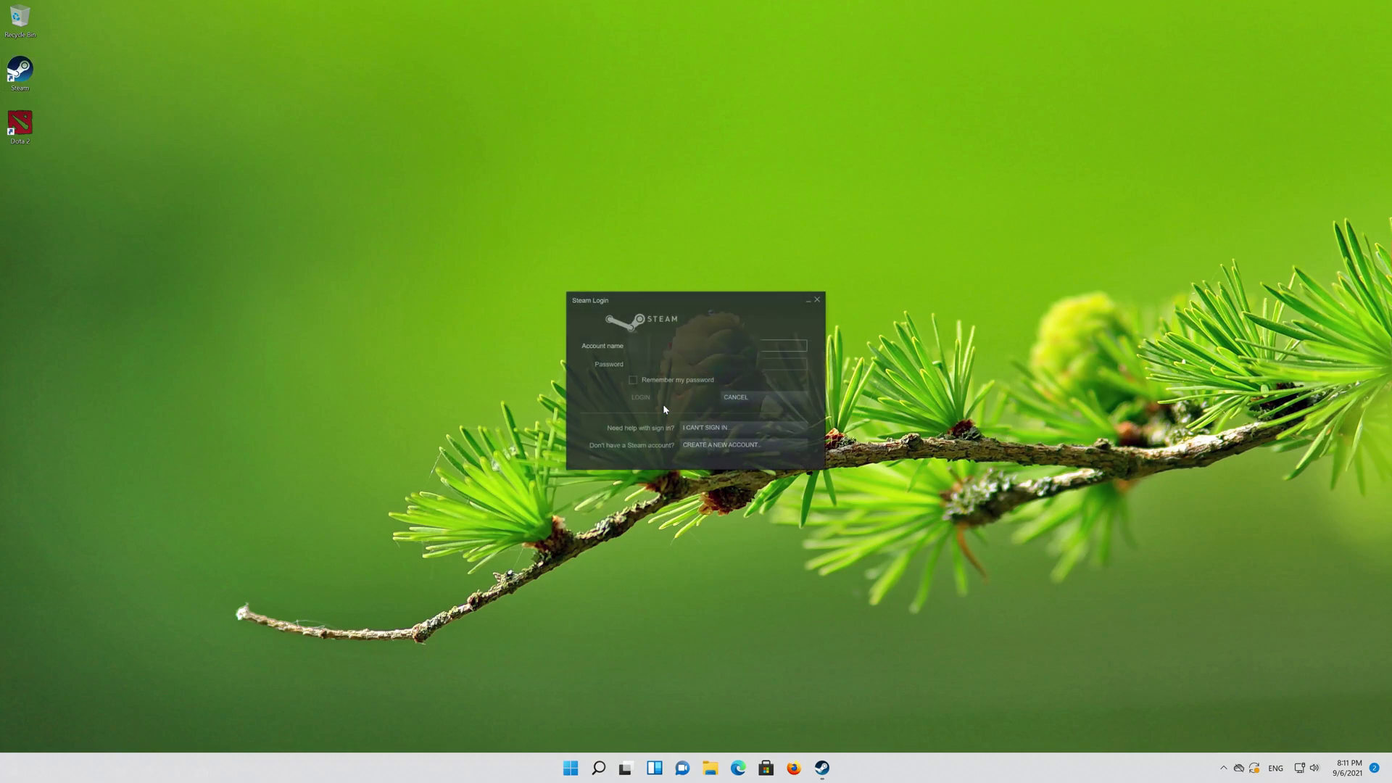
{"action": "type", "text": "user"}
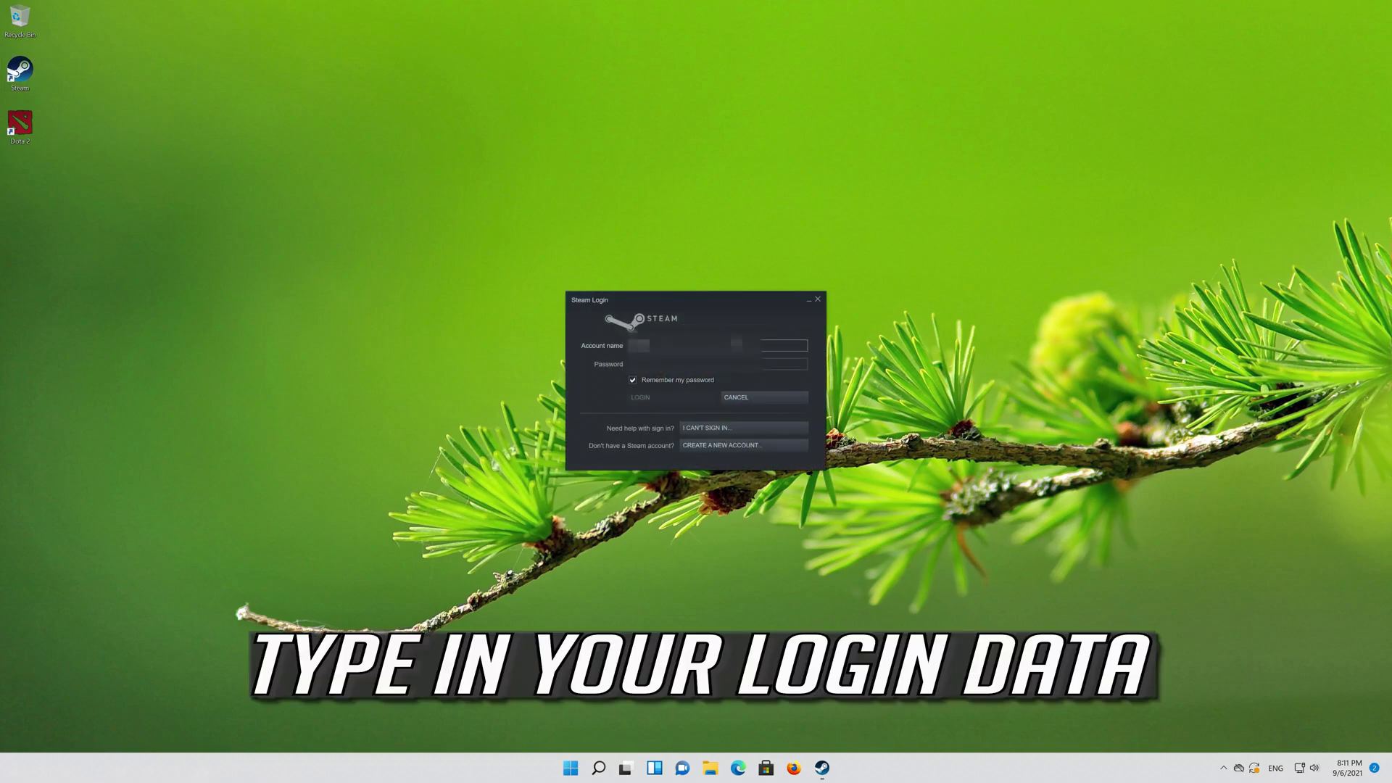
{"action": "key", "text": "Tab"}
{"action": "type", "text": "password"}
{"action": "left_click", "coordinate": [666, 402]}
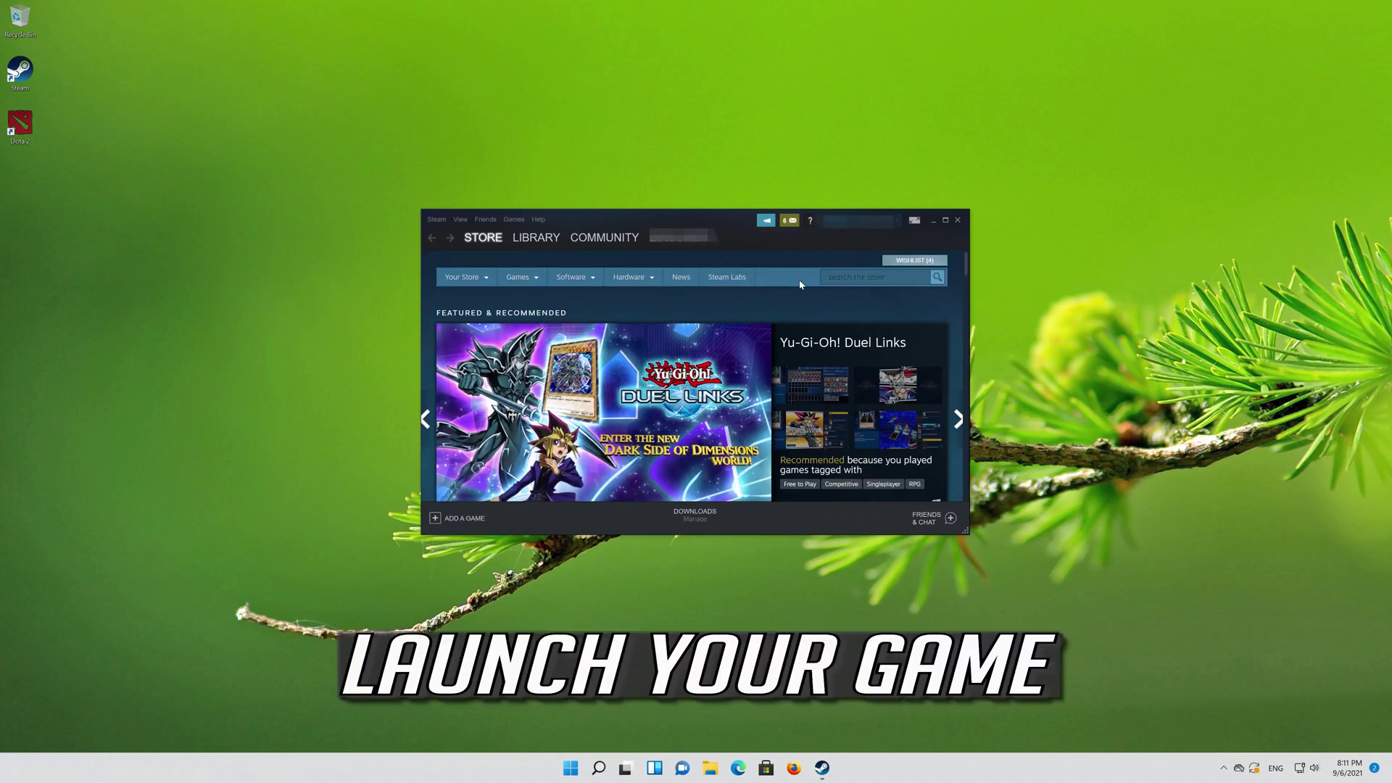
- Launch Dota 2 from the Steam Library with Play, then Play Game
{"action": "left_click", "coordinate": [522, 242]}
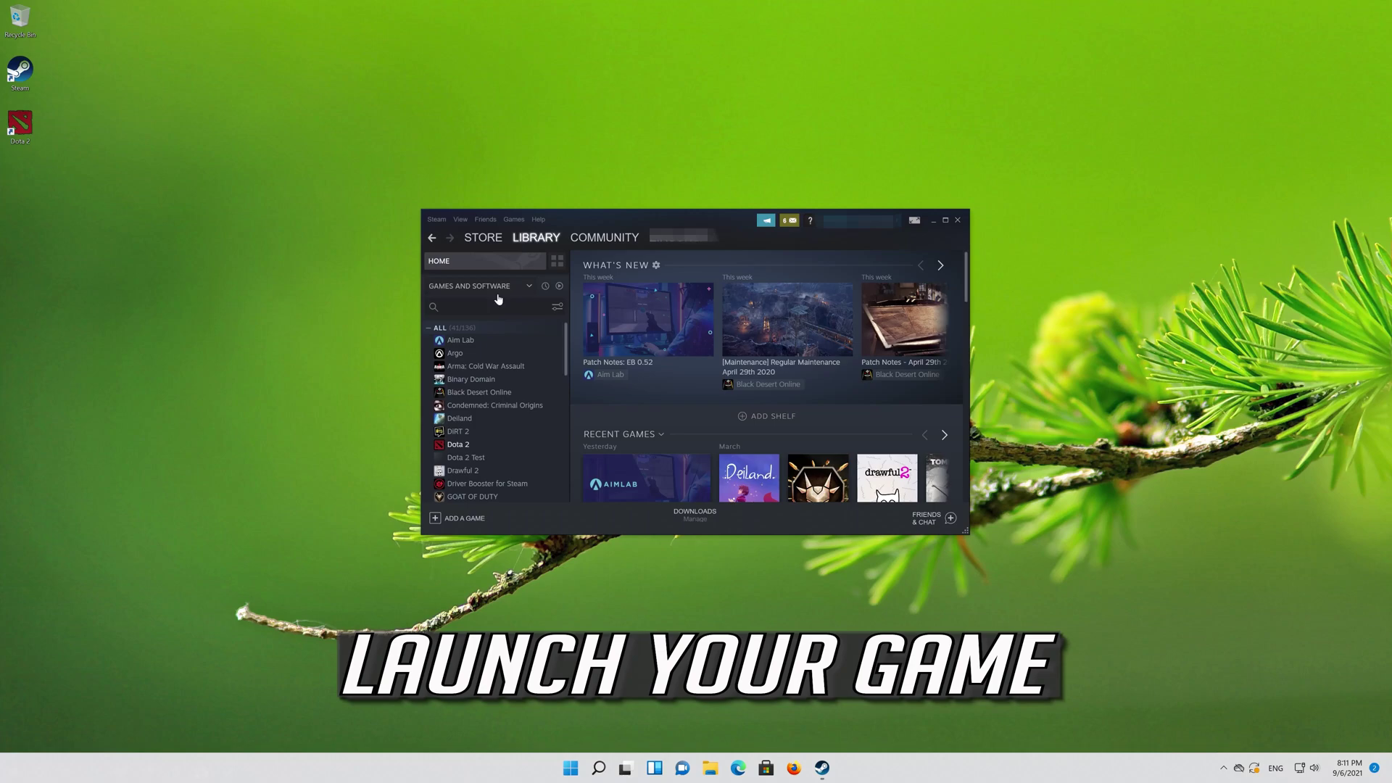
{"action": "left_click", "coordinate": [456, 445]}
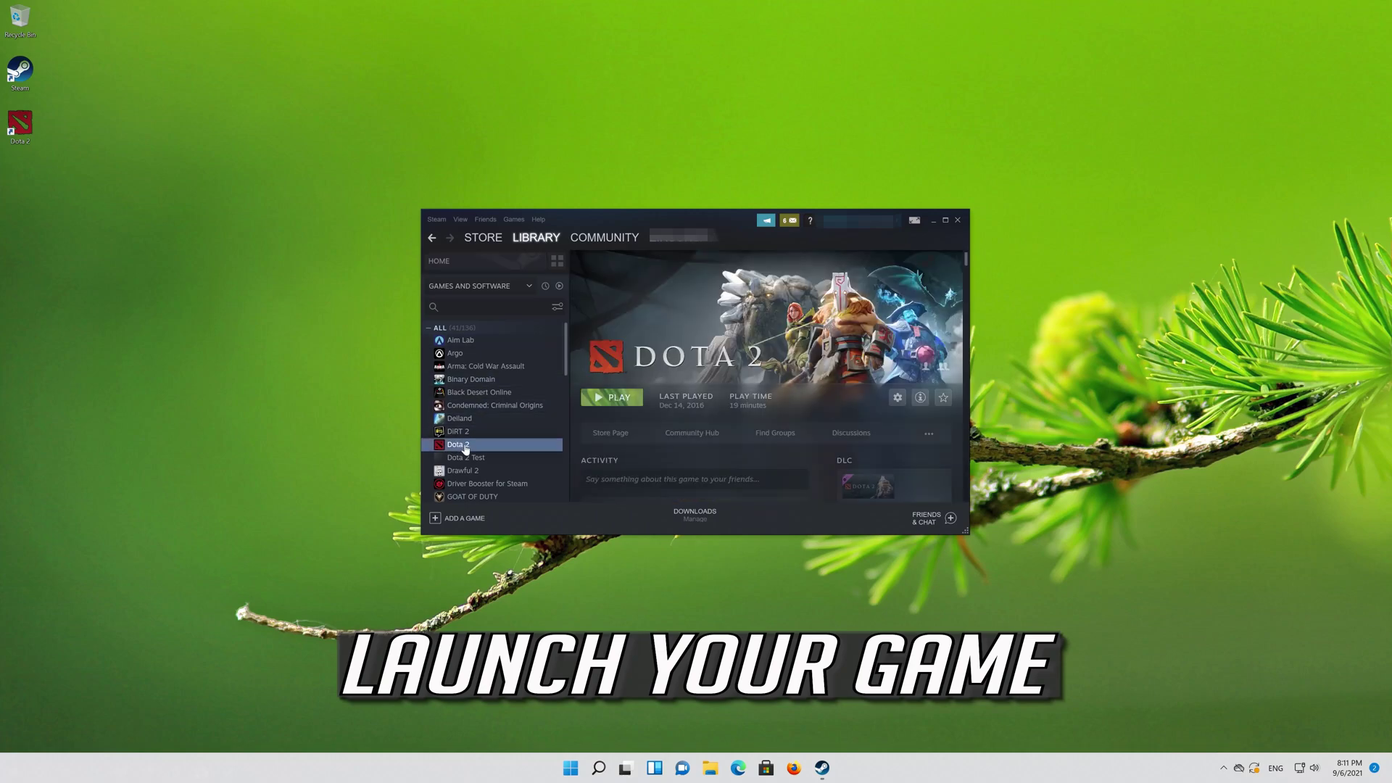
{"action": "left_click", "coordinate": [624, 397]}
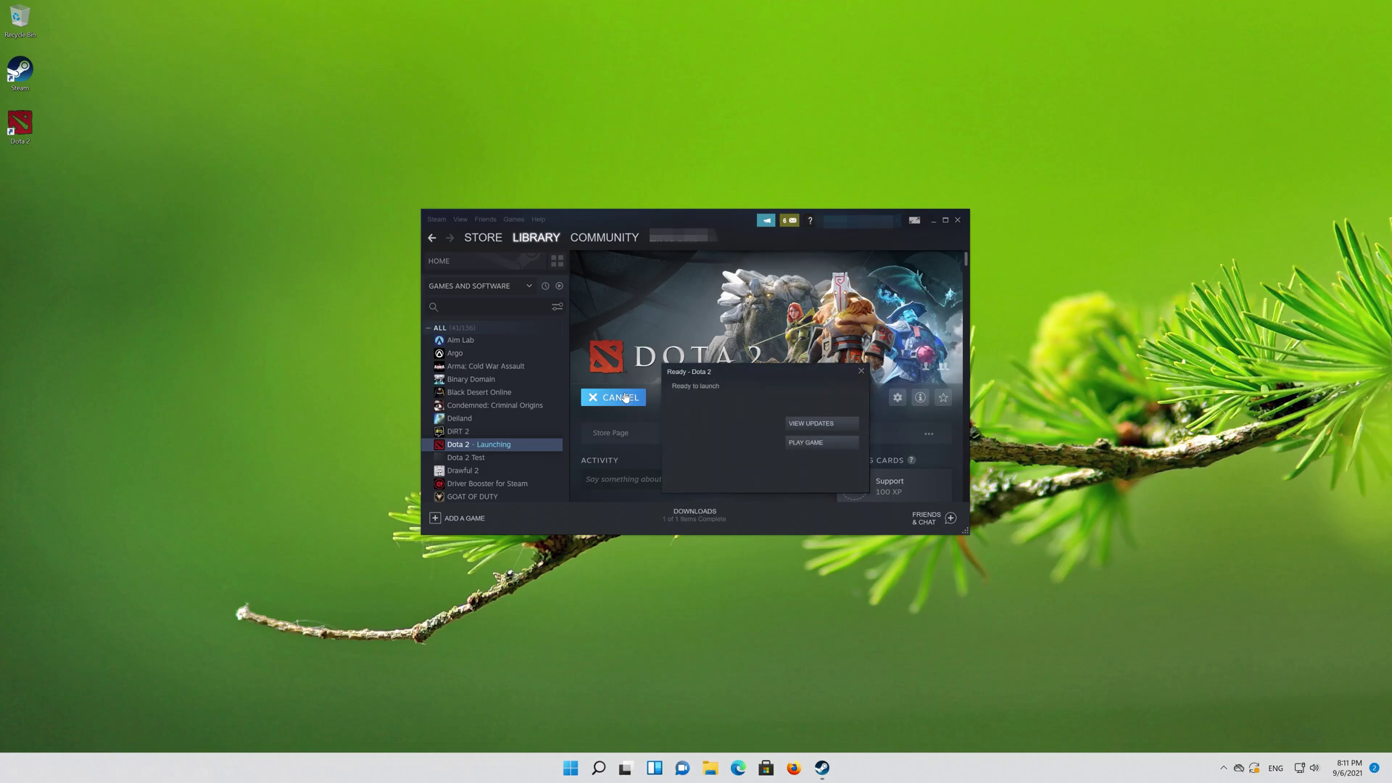
{"action": "left_click", "coordinate": [822, 445]}
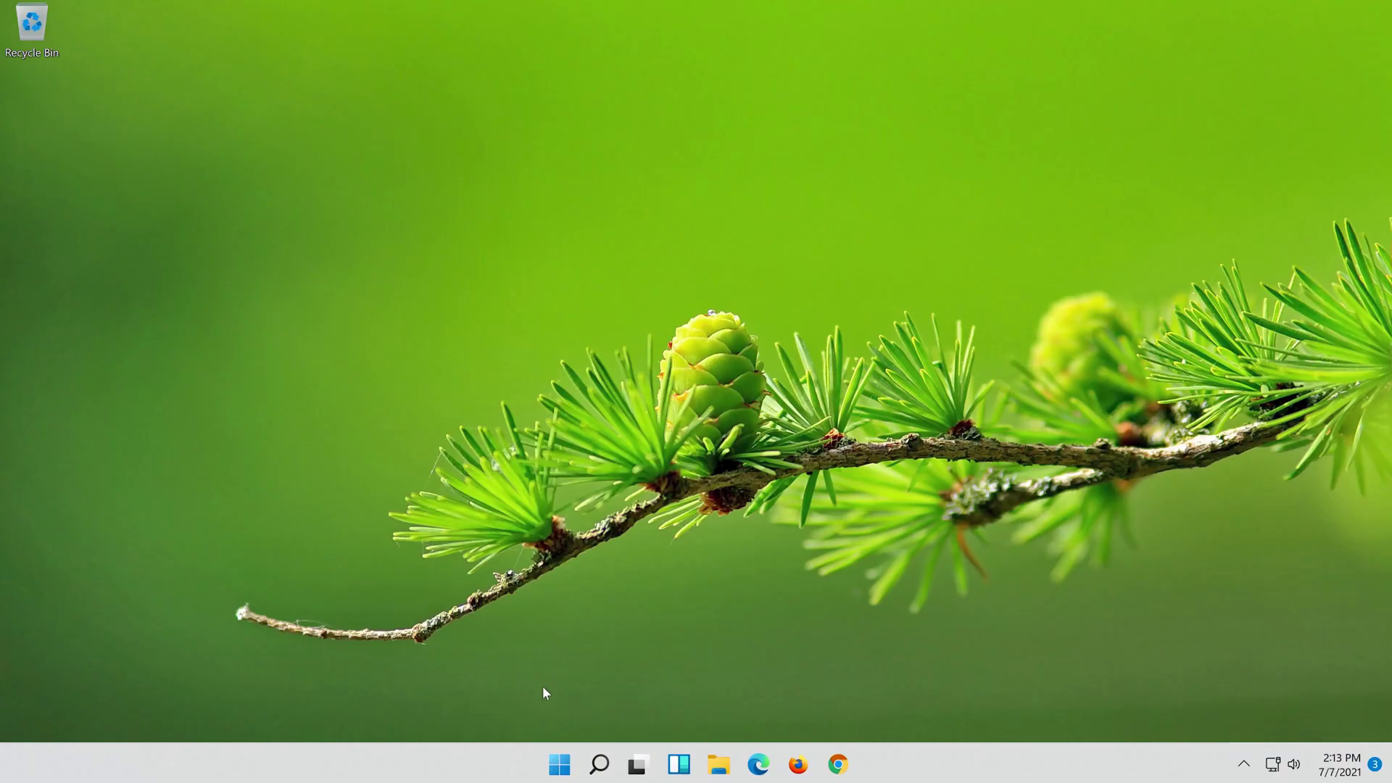
- Search Windows for 'settings' and open the Settings app
{"action": "left_click", "coordinate": [611, 769]}
{"action": "type", "text": "settings"}
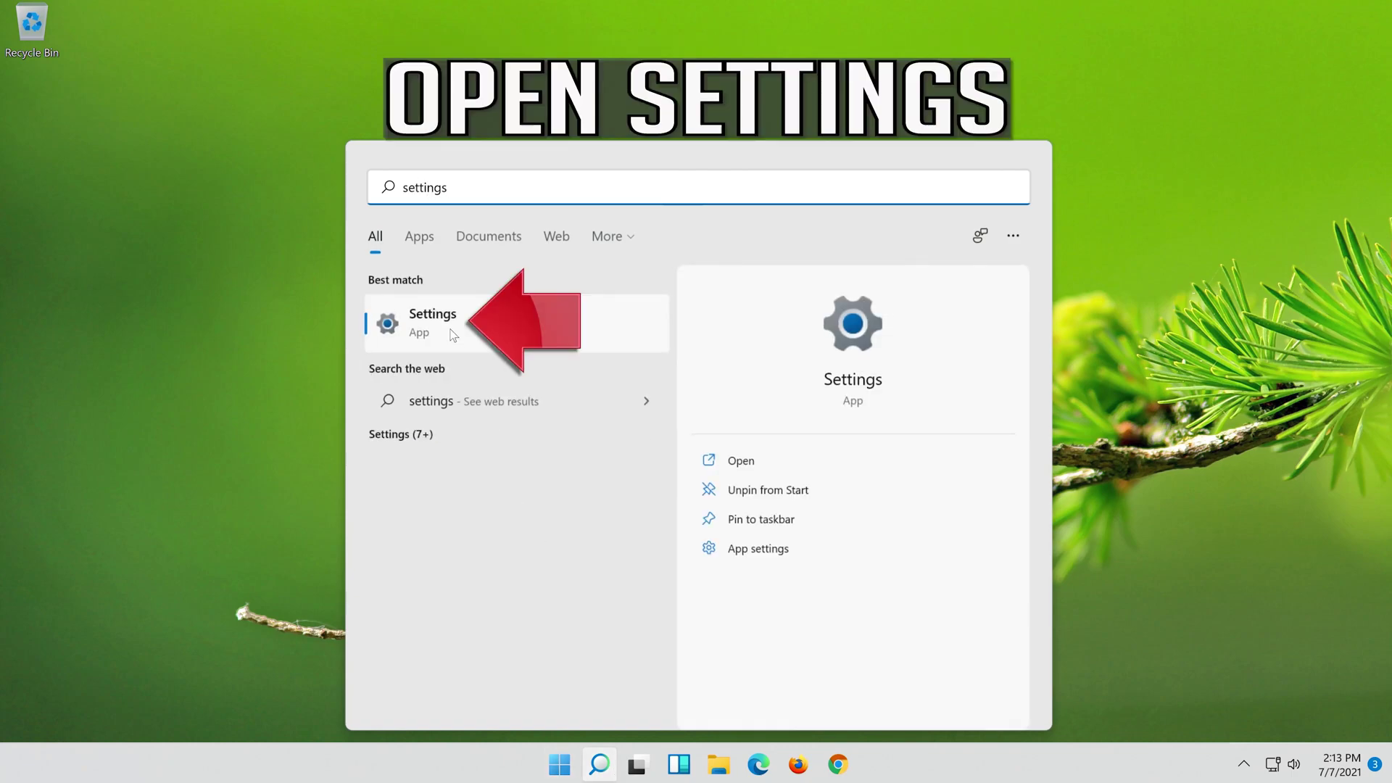
{"action": "left_click", "coordinate": [497, 333]}
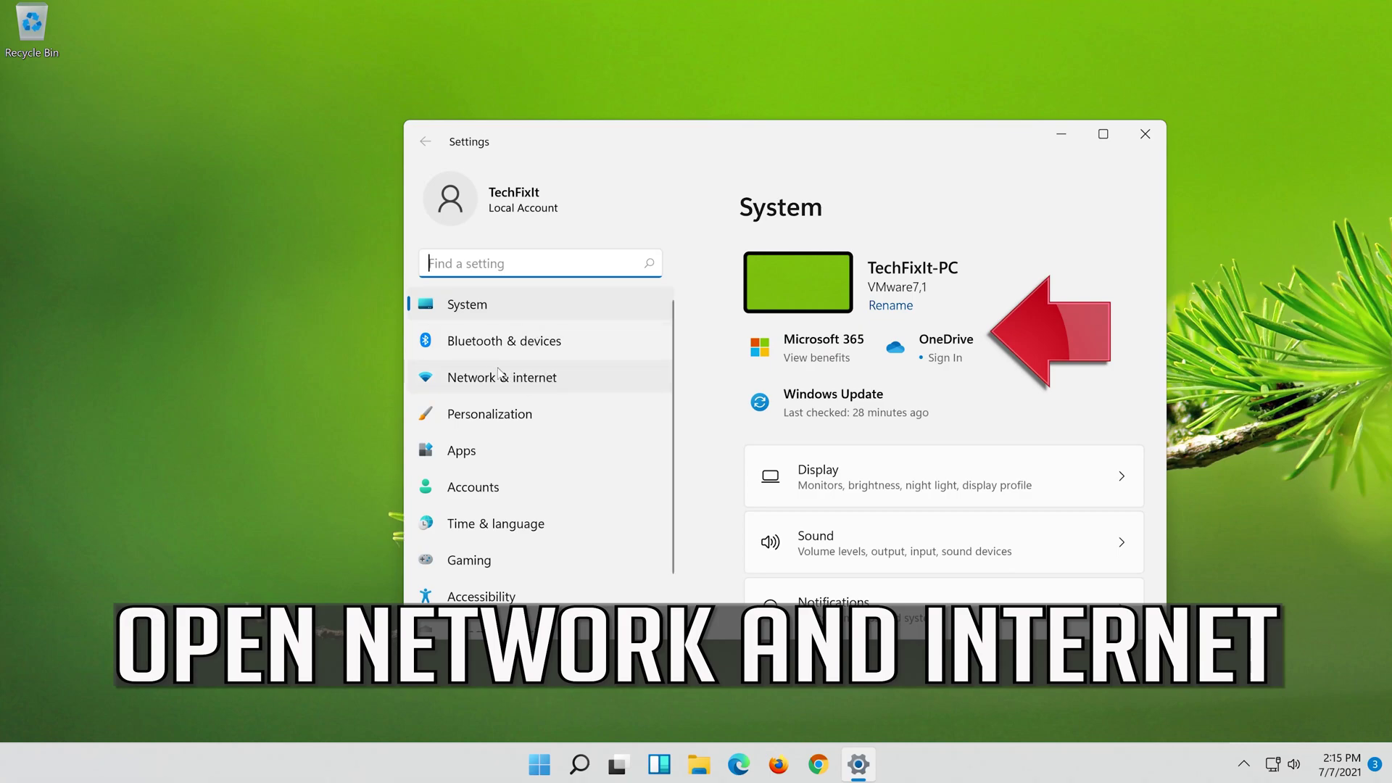
- Run Network reset from Advanced network settings, confirm it, and close Settings
{"action": "left_click", "coordinate": [538, 381]}
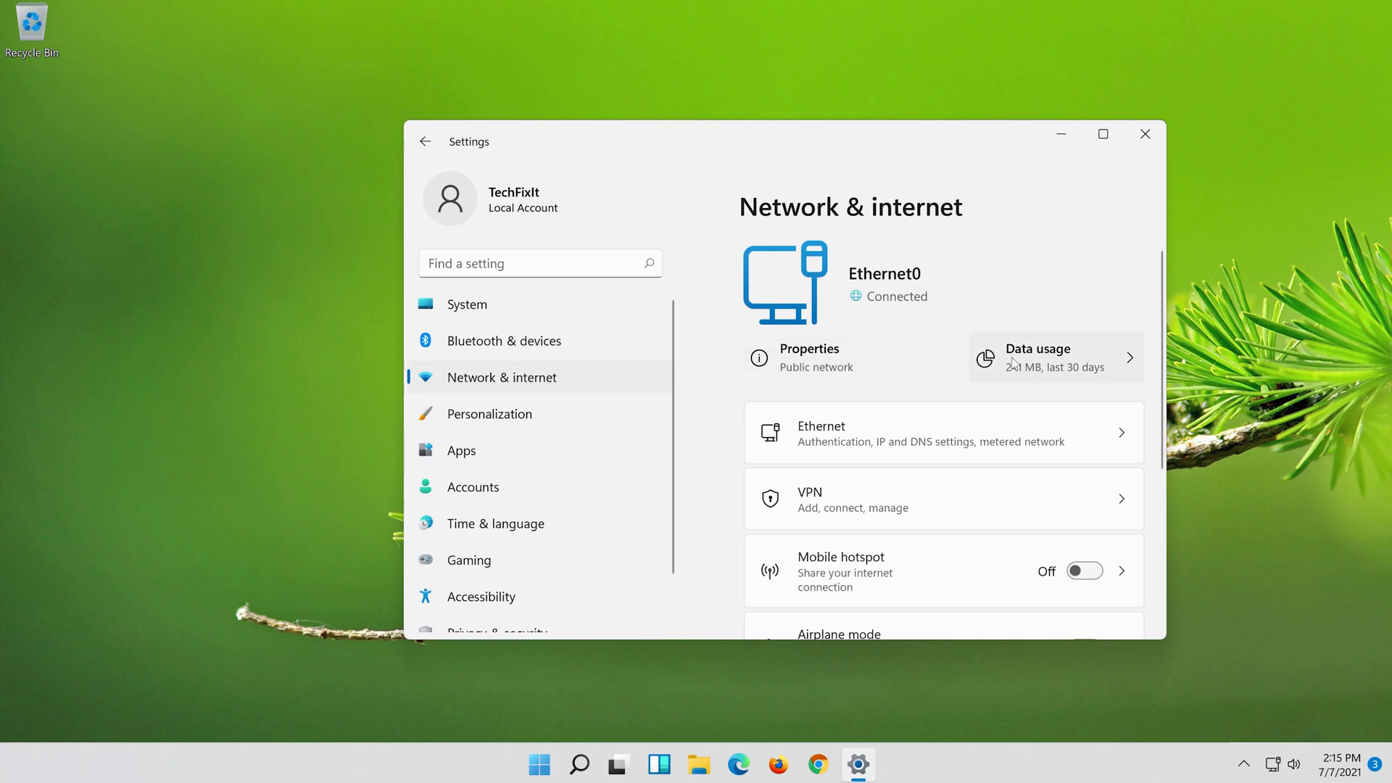
{"action": "scroll", "coordinate": [999, 363], "scroll_direction": "down", "scroll_amount": 5}
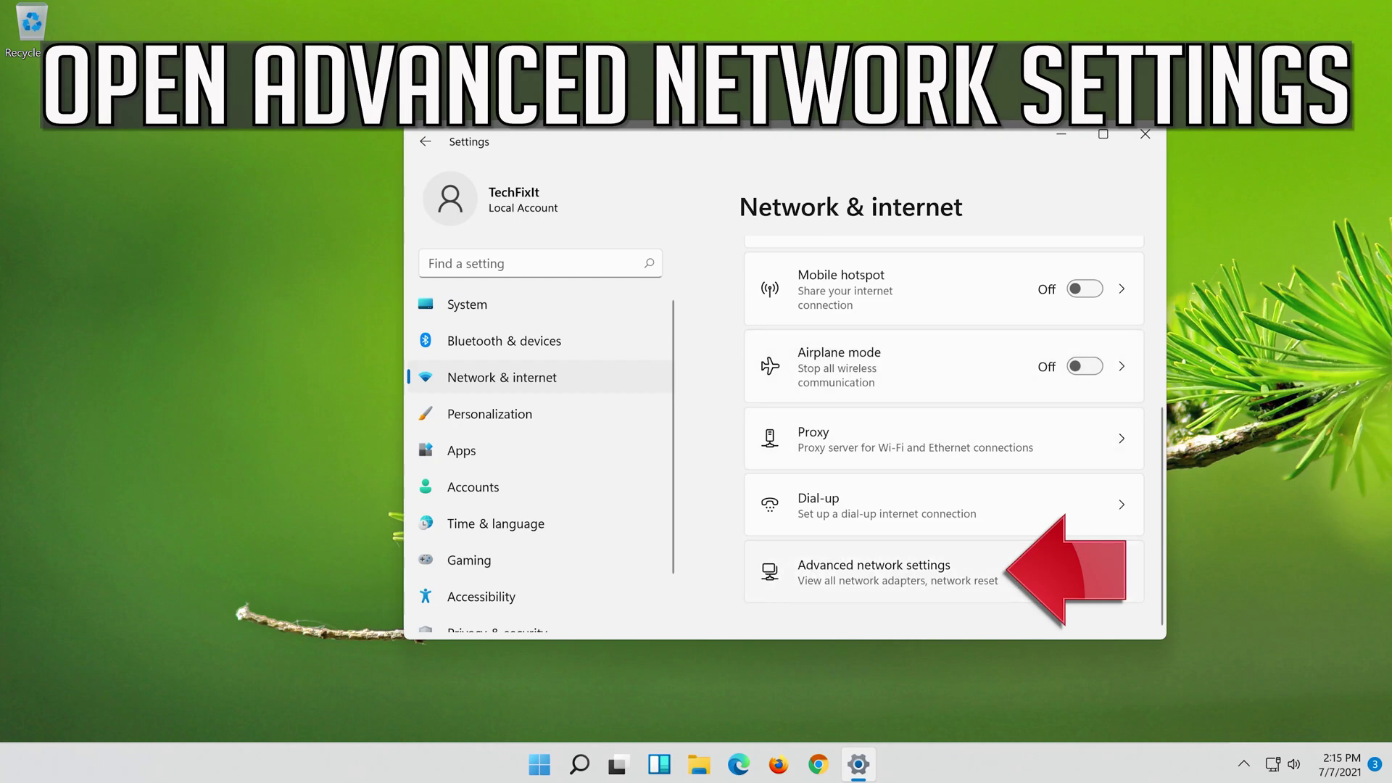
{"action": "left_click", "coordinate": [854, 580]}
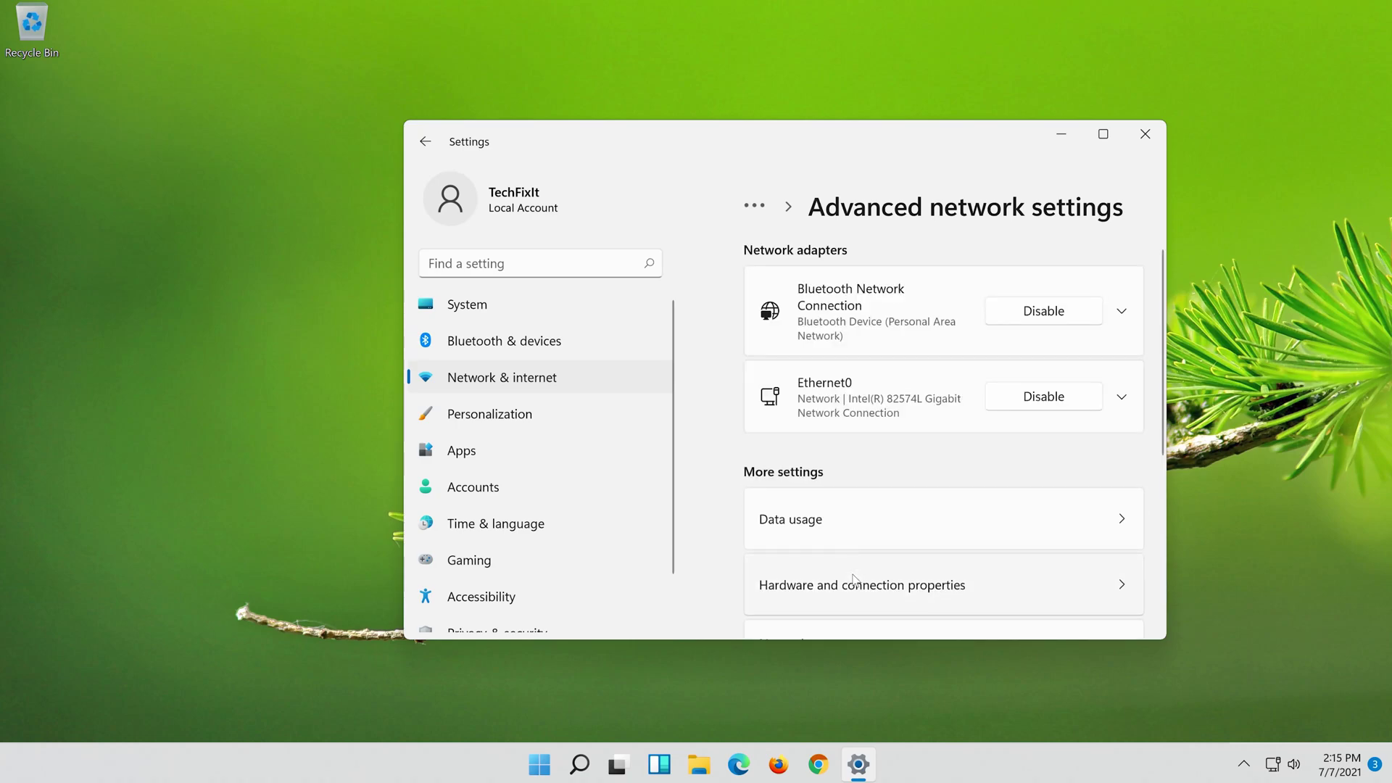
{"action": "scroll", "coordinate": [854, 580], "scroll_direction": "down", "scroll_amount": 5}
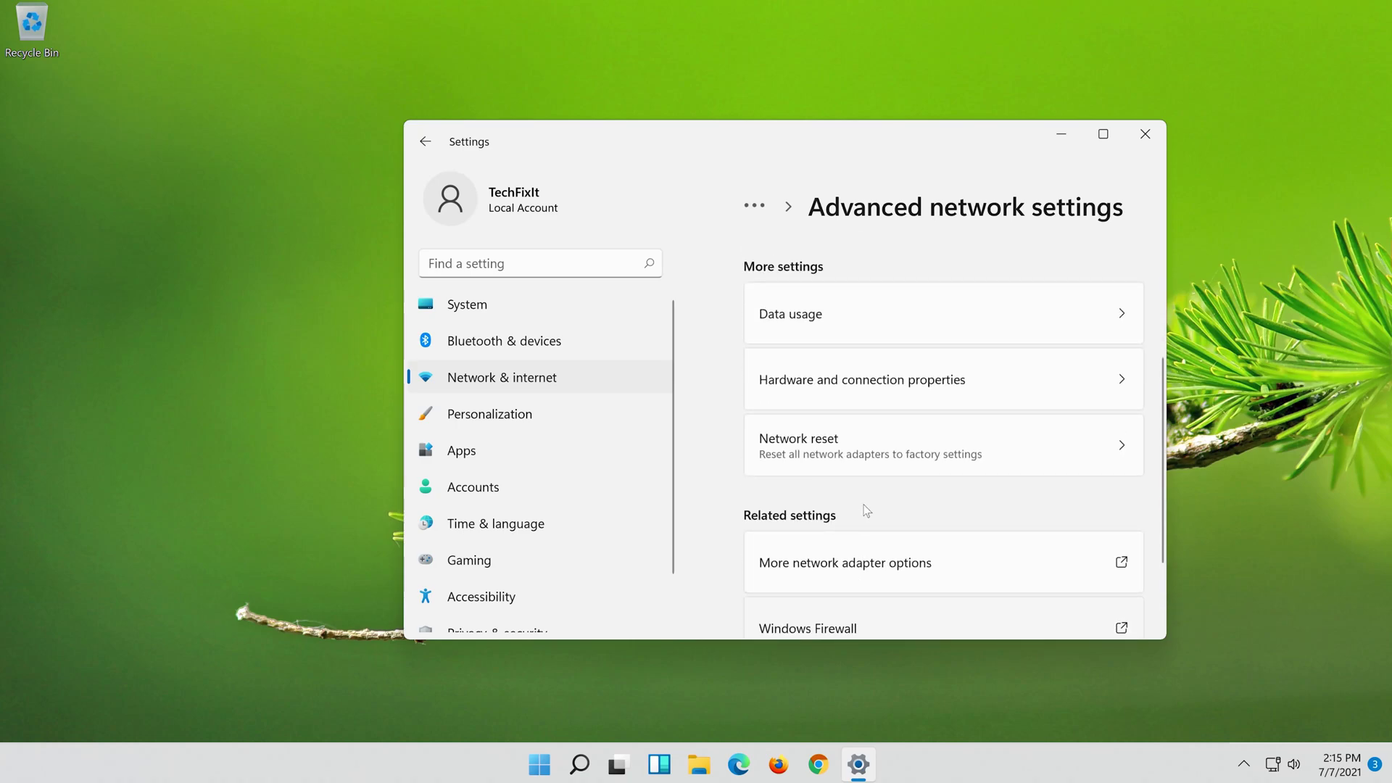
{"action": "left_click", "coordinate": [958, 443]}
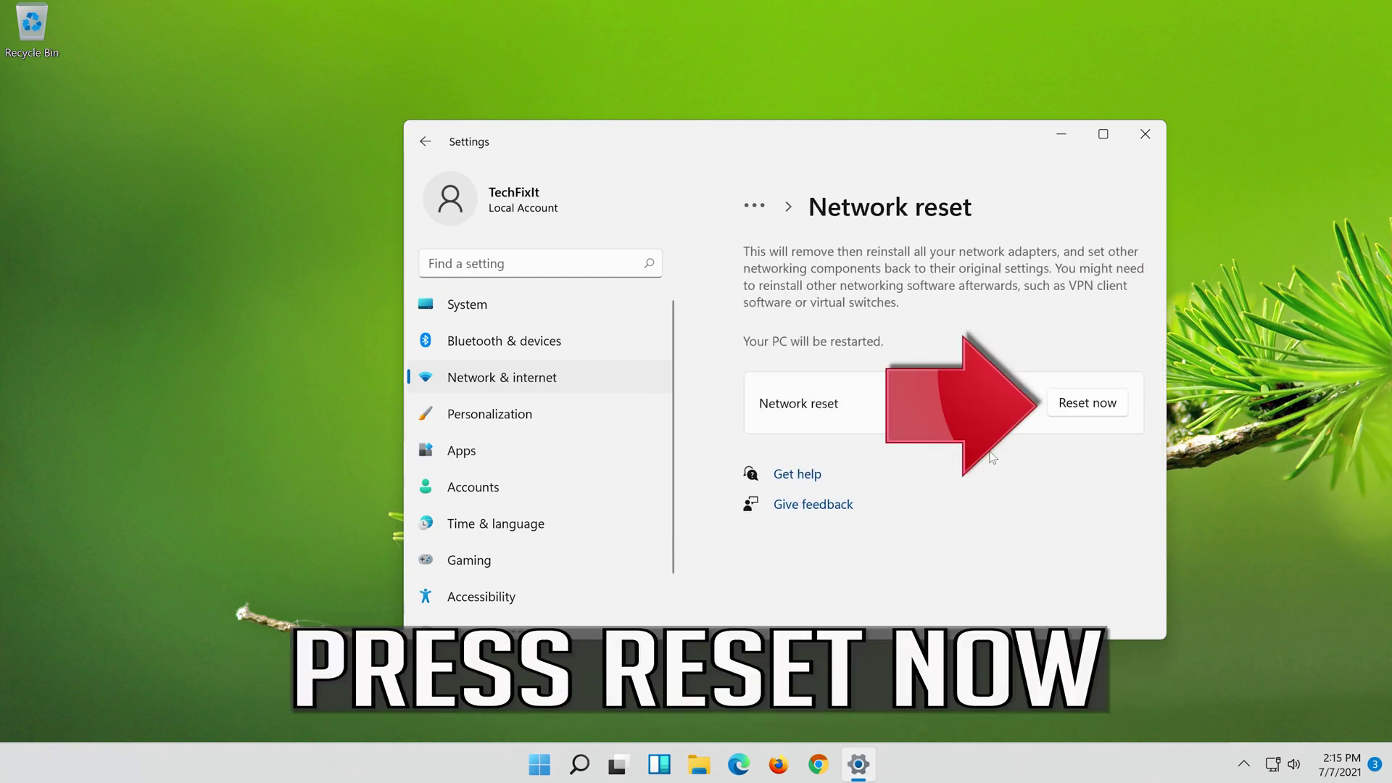
{"action": "left_click", "coordinate": [1088, 402]}
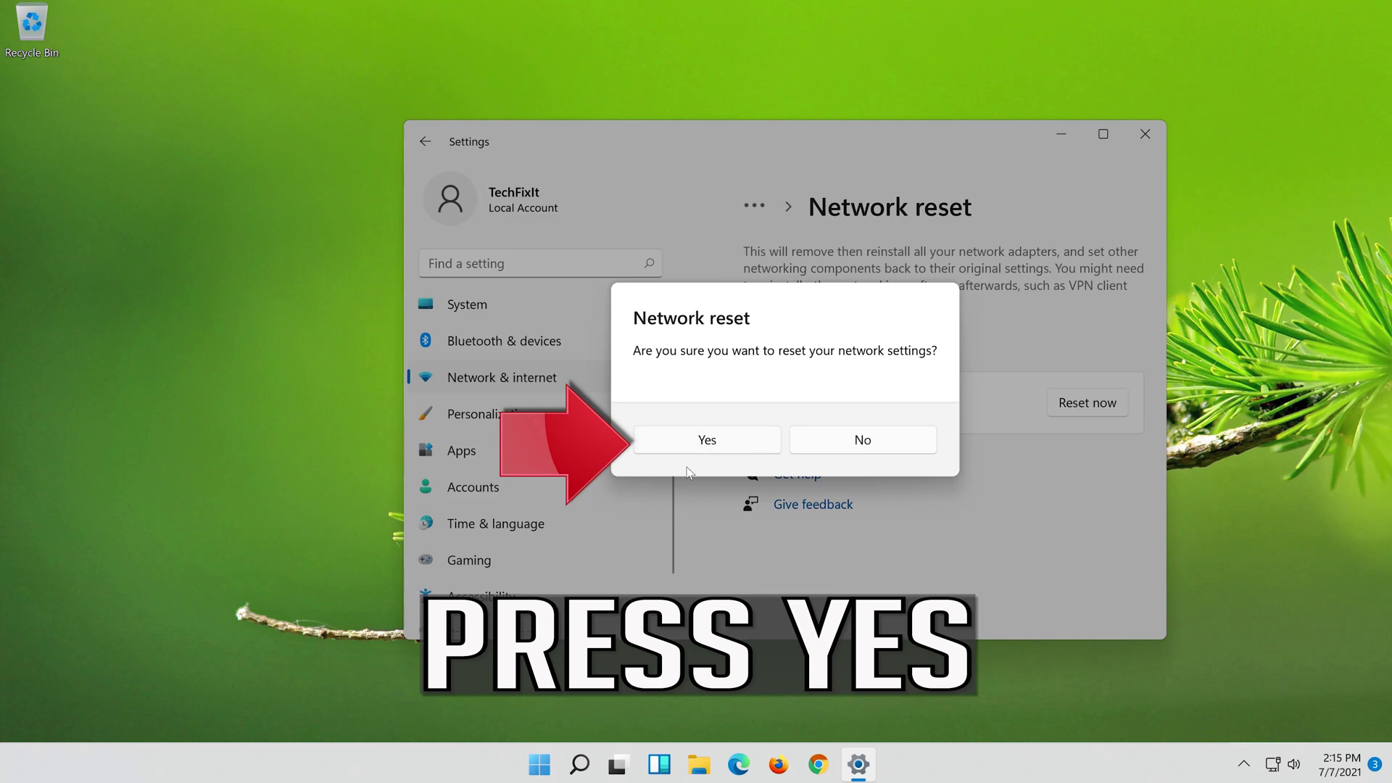
{"action": "left_click", "coordinate": [707, 440]}
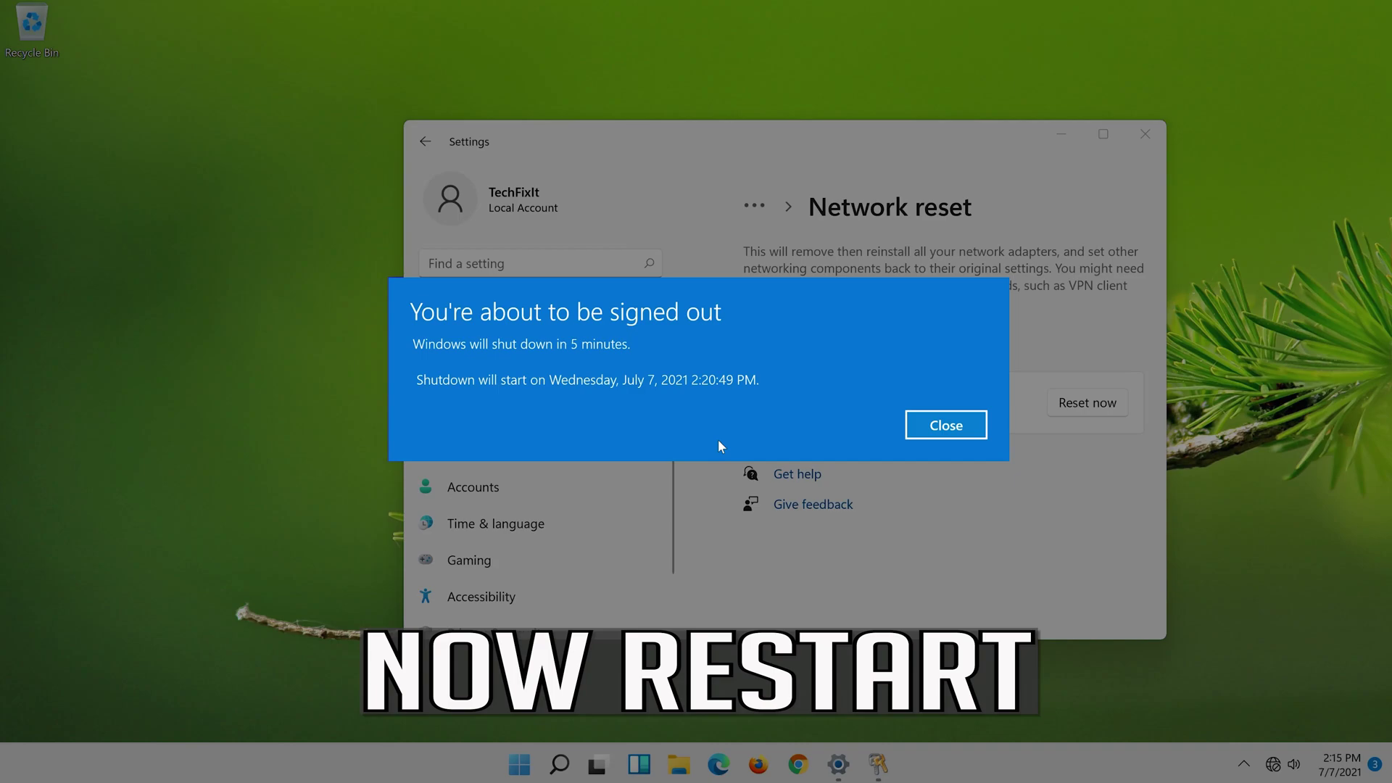
{"action": "left_click", "coordinate": [945, 426]}
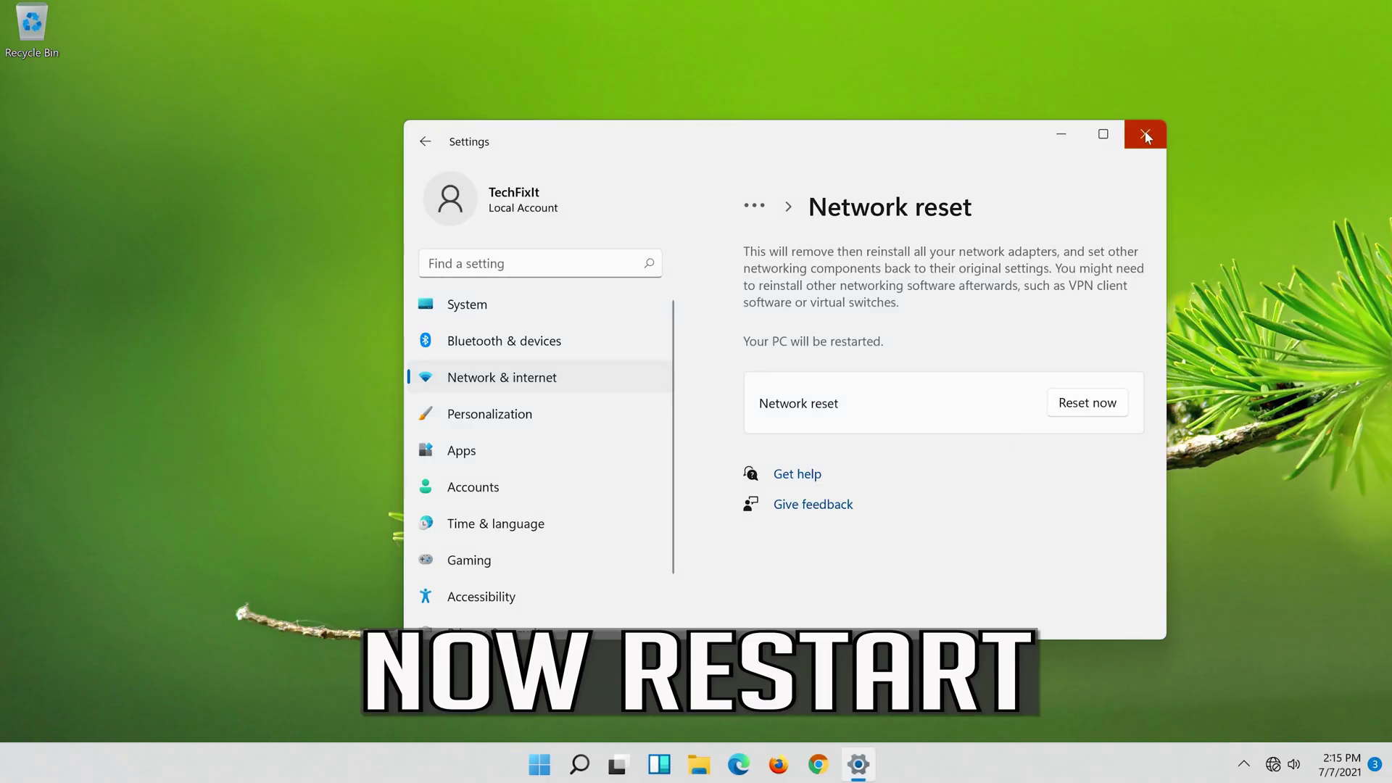
{"action": "left_click", "coordinate": [1145, 133]}
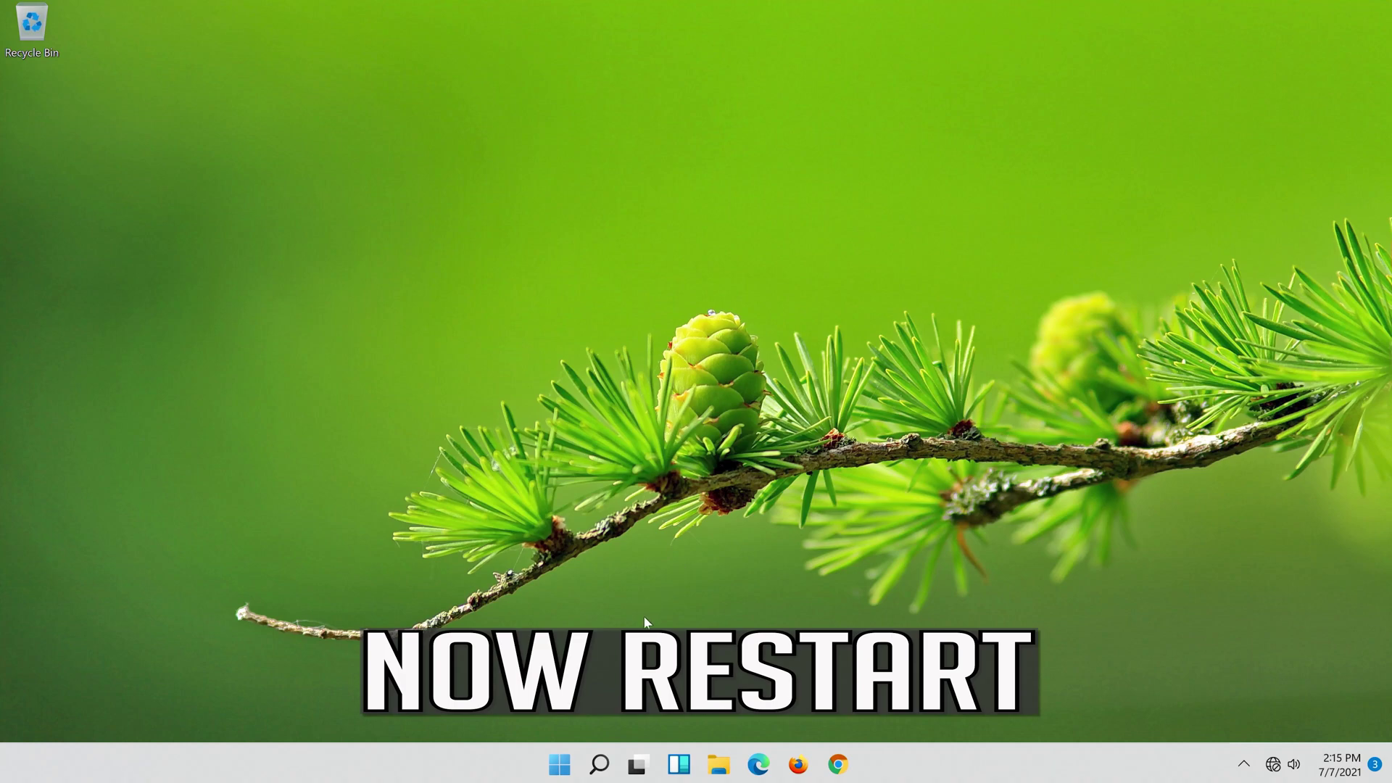
- Restart the PC from the Start menu's power options
{"action": "left_click", "coordinate": [544, 776]}
{"action": "left_click", "coordinate": [925, 701]}
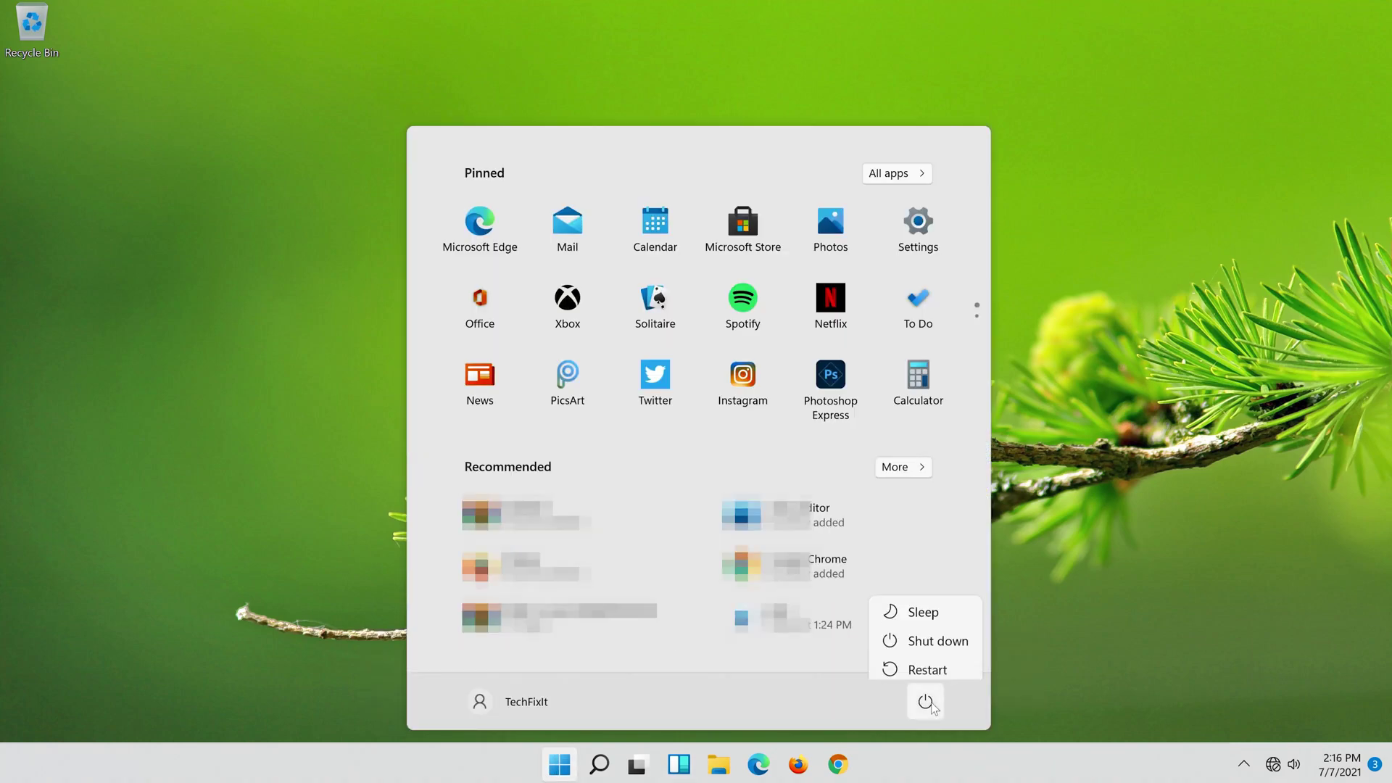
{"action": "left_click", "coordinate": [935, 661]}
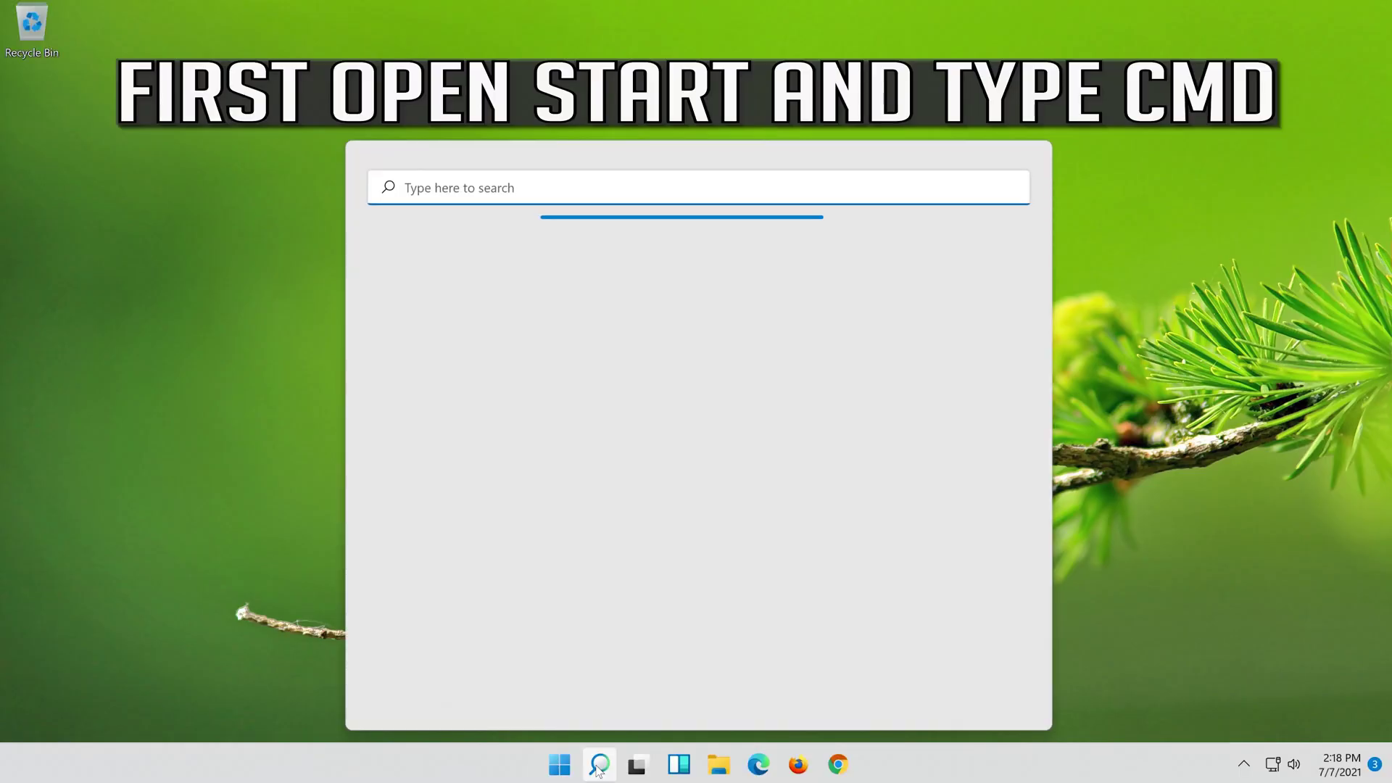
- Launch Command Prompt as administrator from a 'cmd' search and approve elevation
{"action": "type", "text": "cmd"}
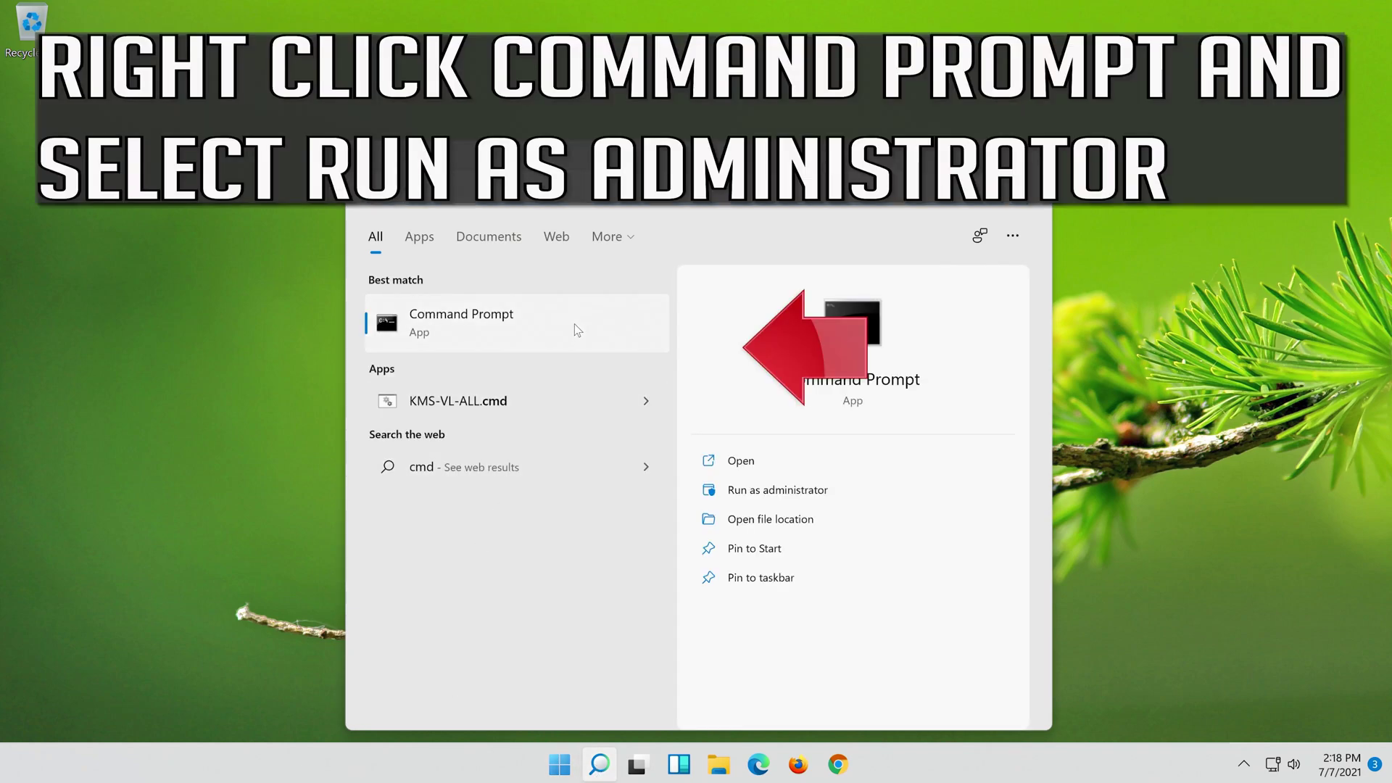
{"action": "right_click", "coordinate": [575, 326]}
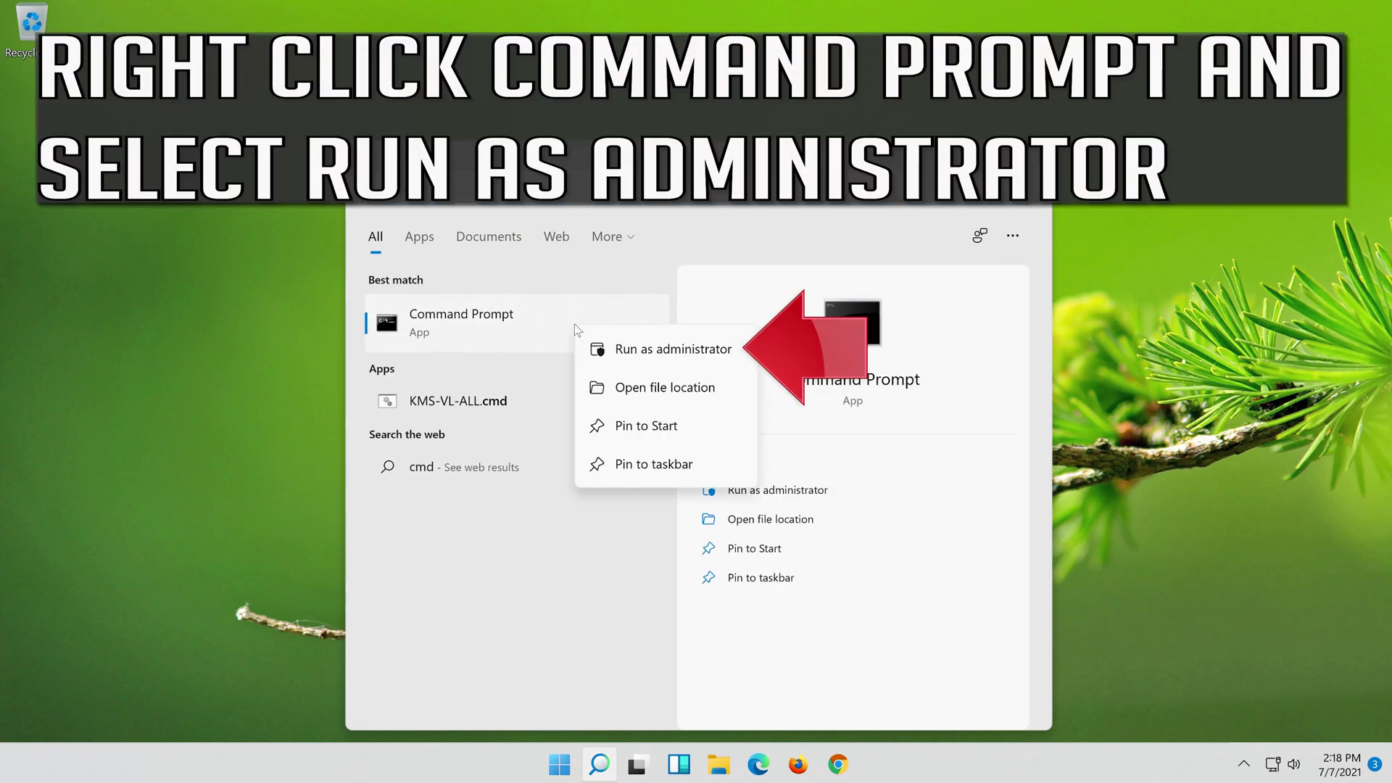
{"action": "left_click", "coordinate": [690, 351]}
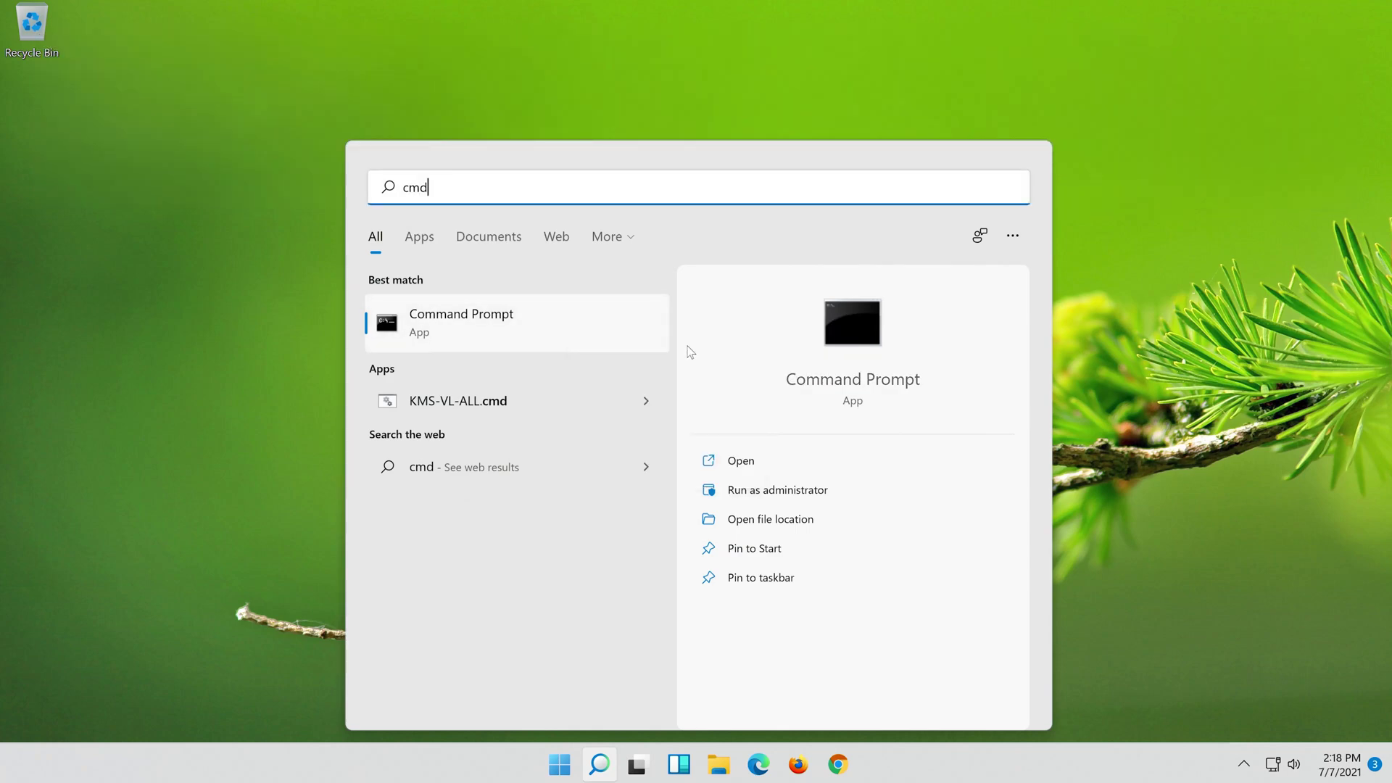
{"action": "key", "text": "ctrl+shift+Return"}
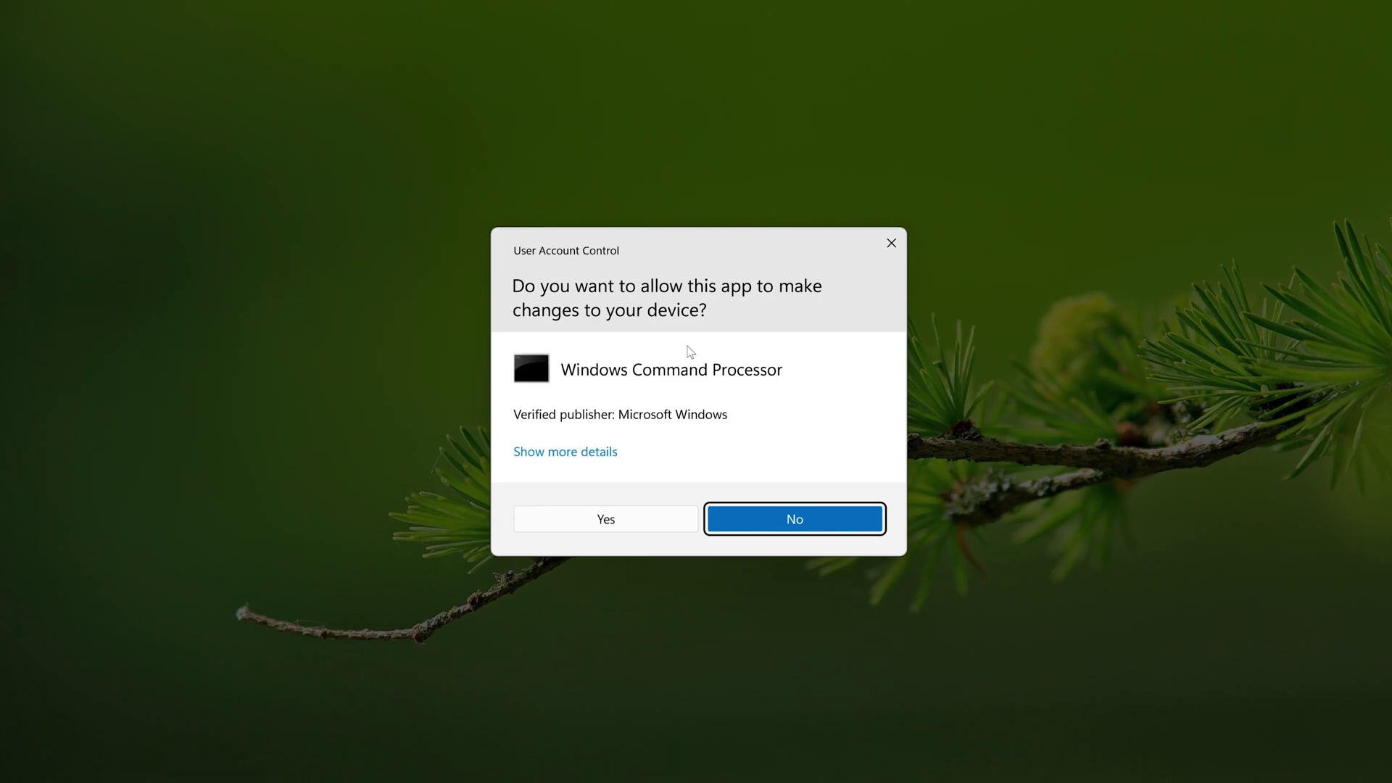
{"action": "left_click", "coordinate": [621, 517]}
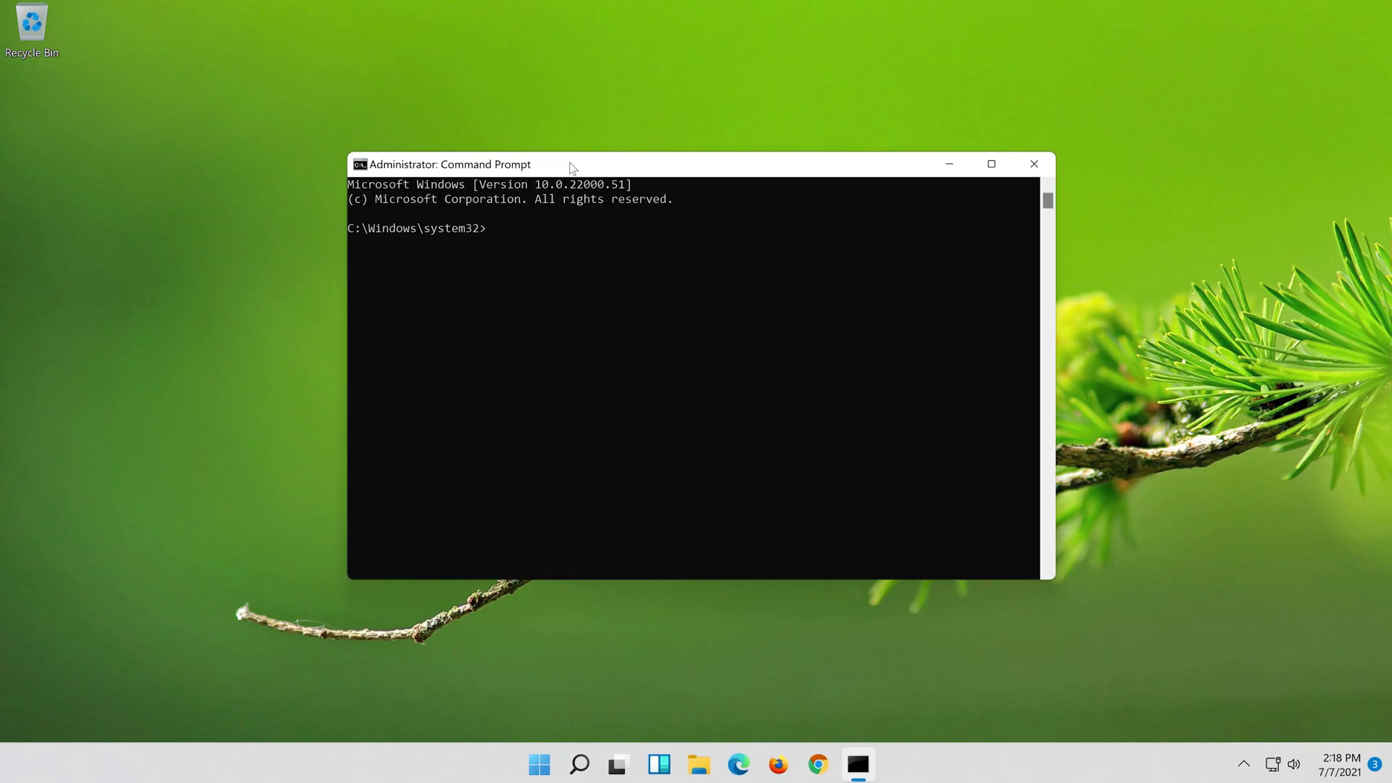
- Run 'netsh int ip reset c:\resetlog.txt' and 'netsh winsock reset'
{"action": "type", "text": "nets"}
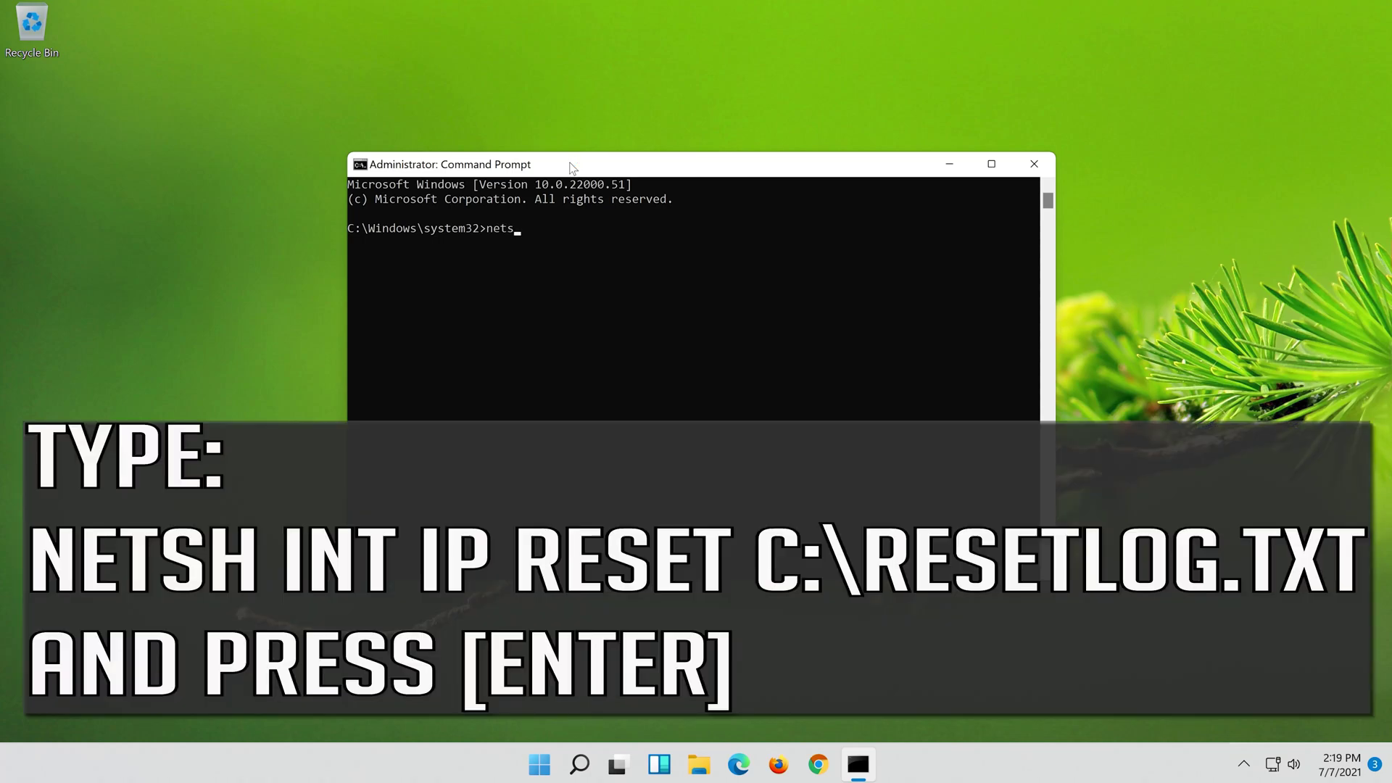
{"action": "type", "text": "h int ip reset c:\\resetlog"}
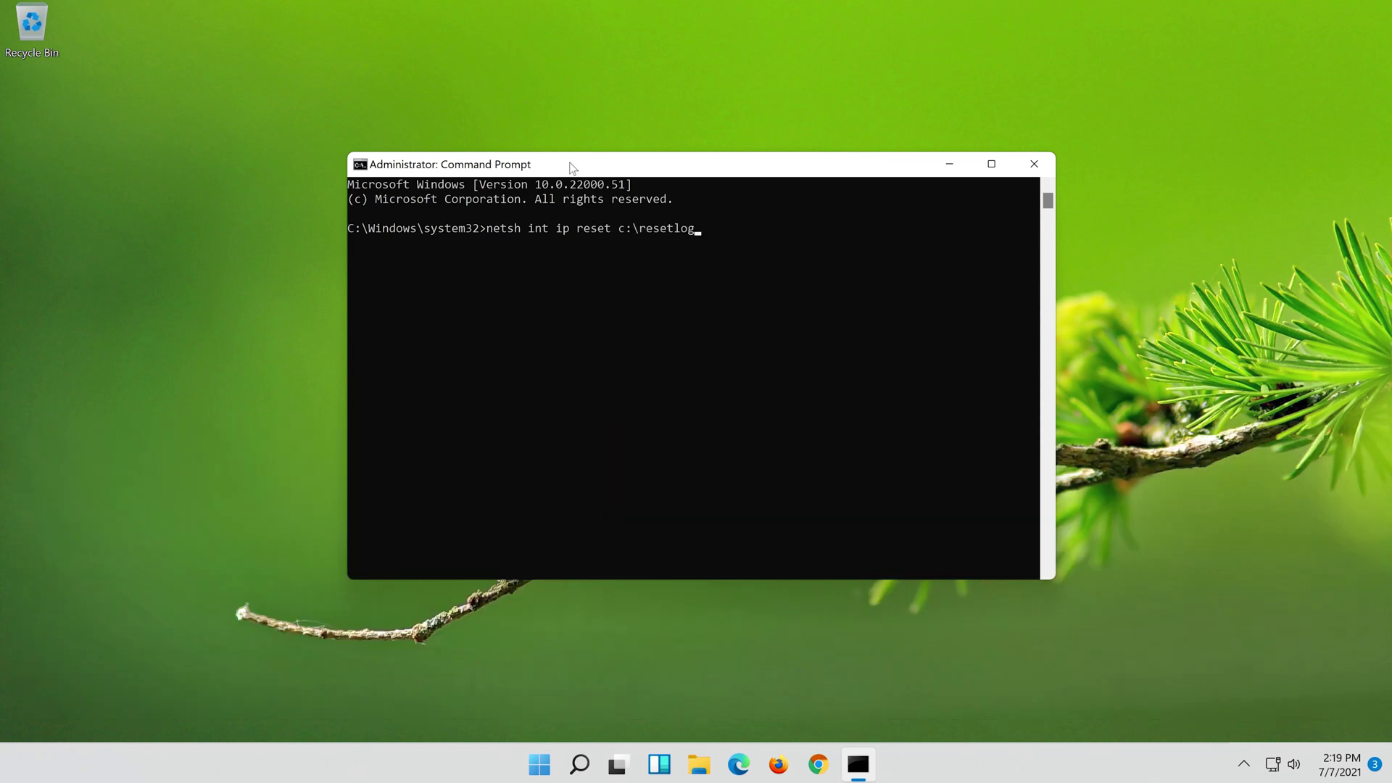
{"action": "type", "text": ".txt"}
{"action": "key", "text": "Return"}
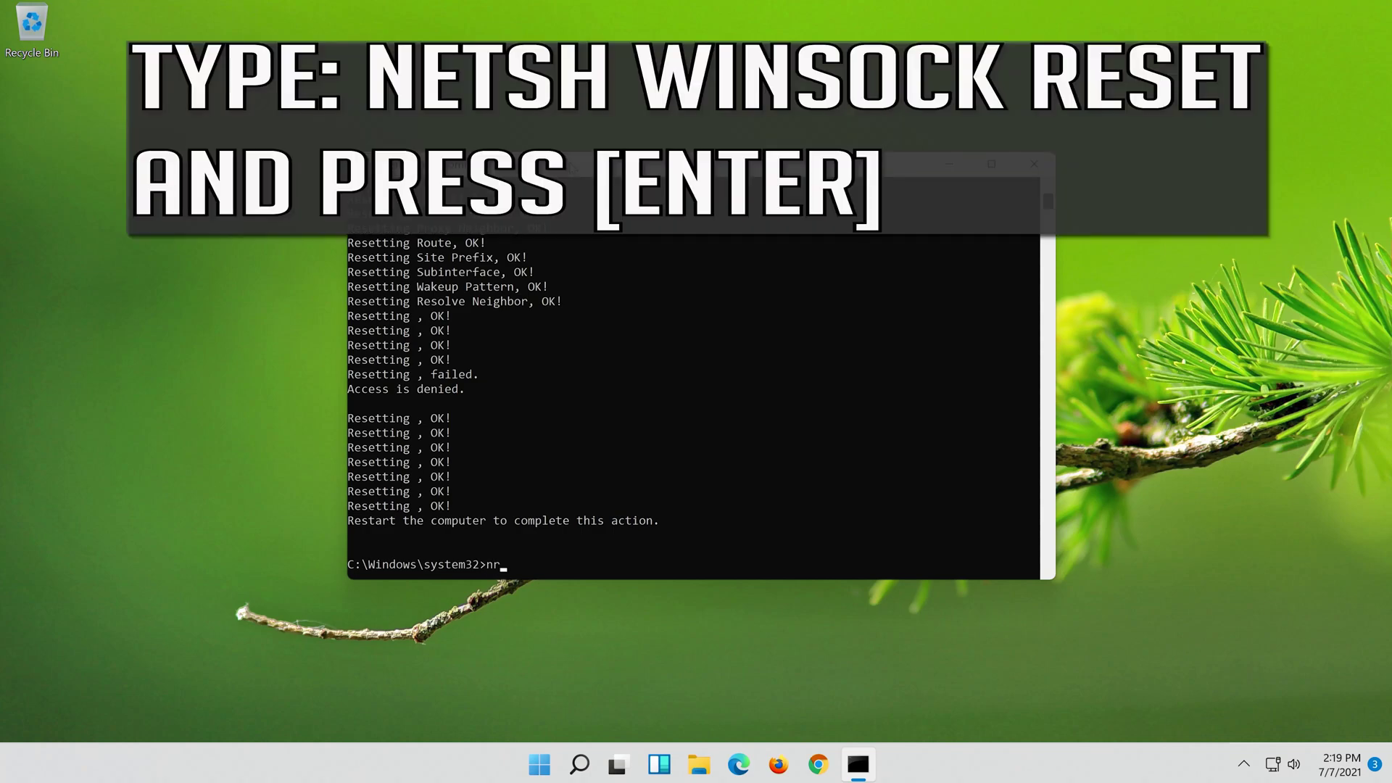
{"action": "type", "text": "netsh"}
{"action": "type", "text": "winsock reset"}
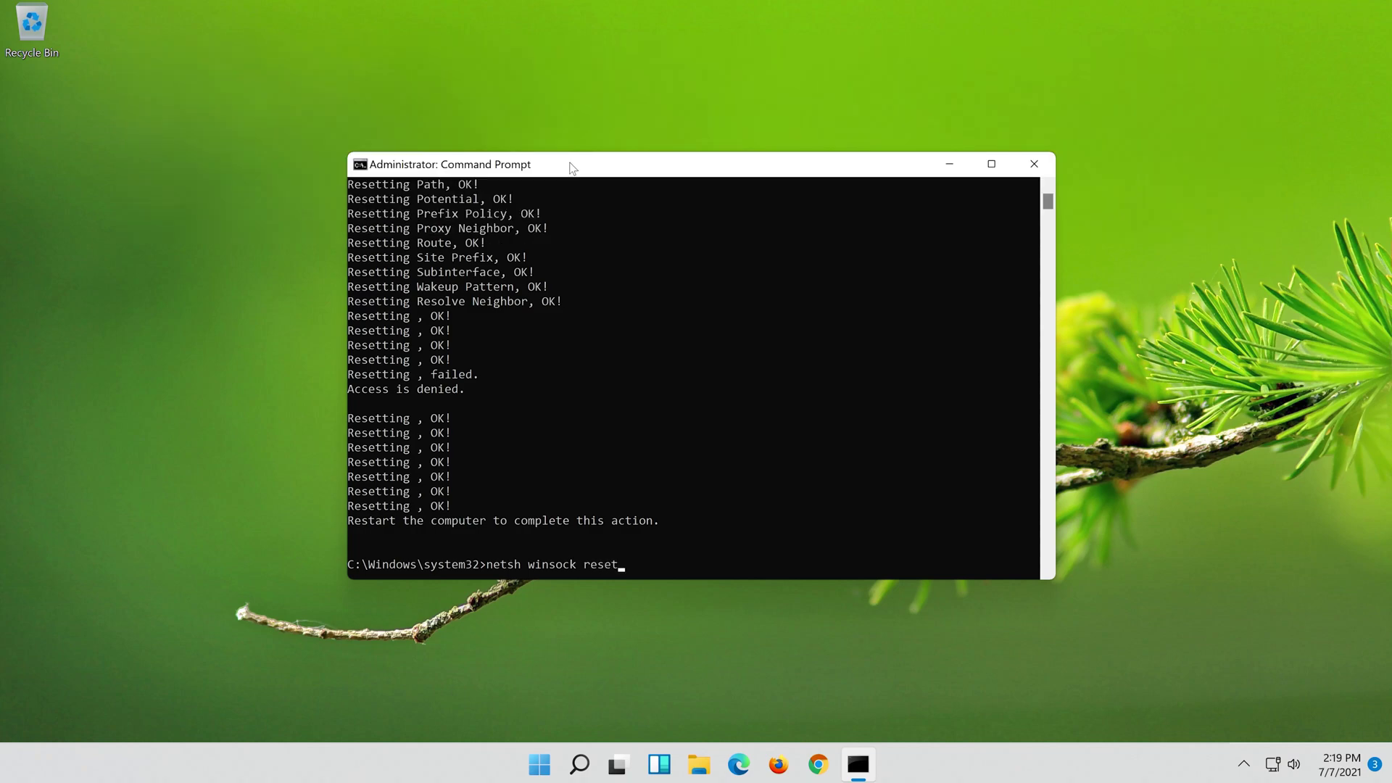
{"action": "key", "text": "Return"}
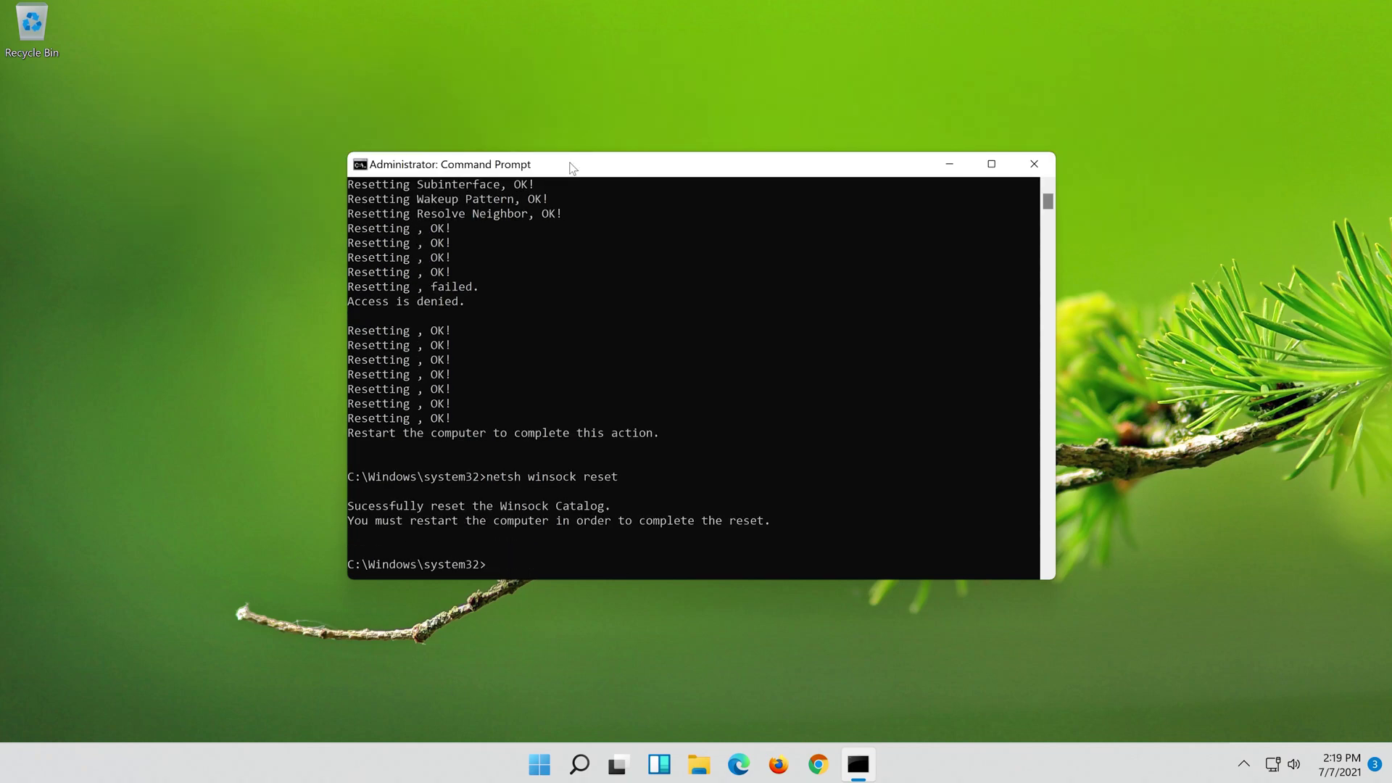
- Flush the DNS cache with 'ipconfig /flushdns', then exit Command Prompt
{"action": "type", "text": "ipconfig "}
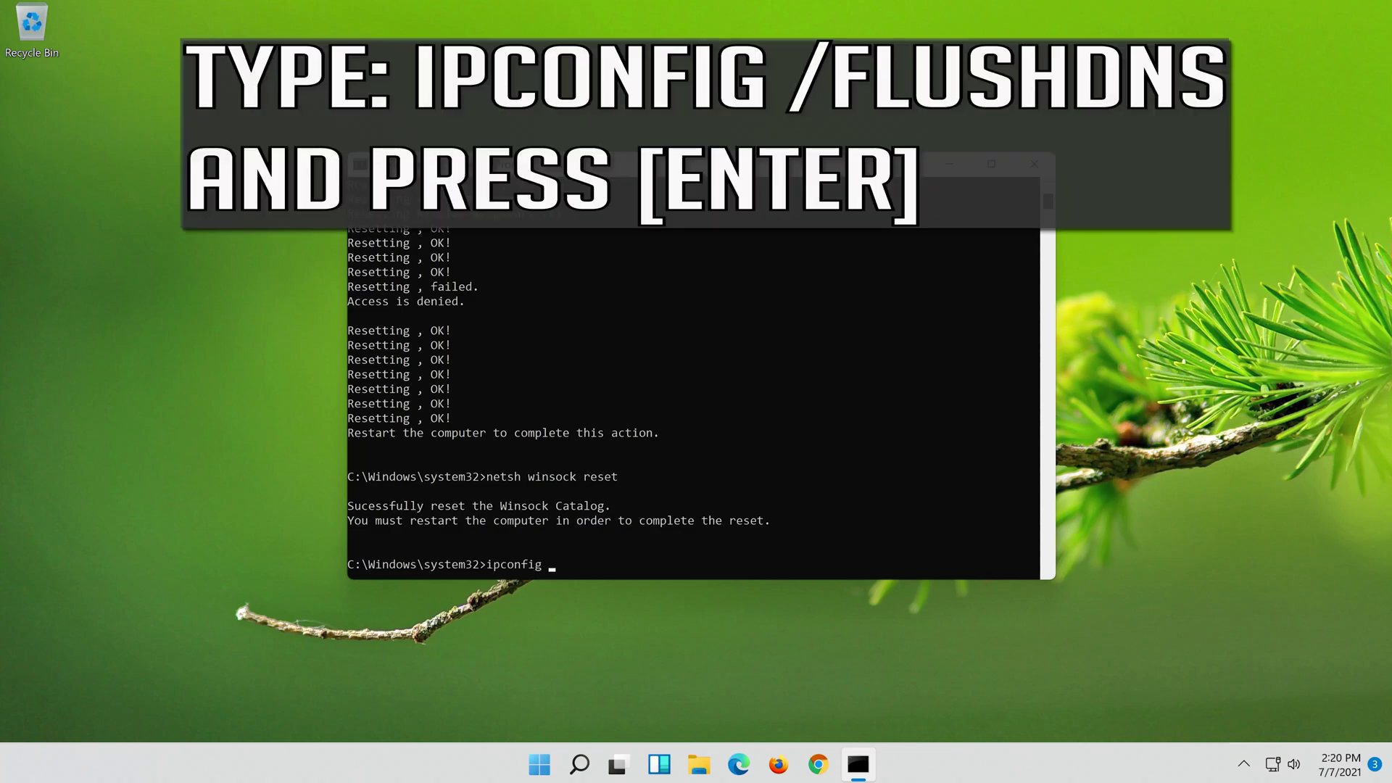
{"action": "type", "text": "/flushdns"}
{"action": "key", "text": "Return"}
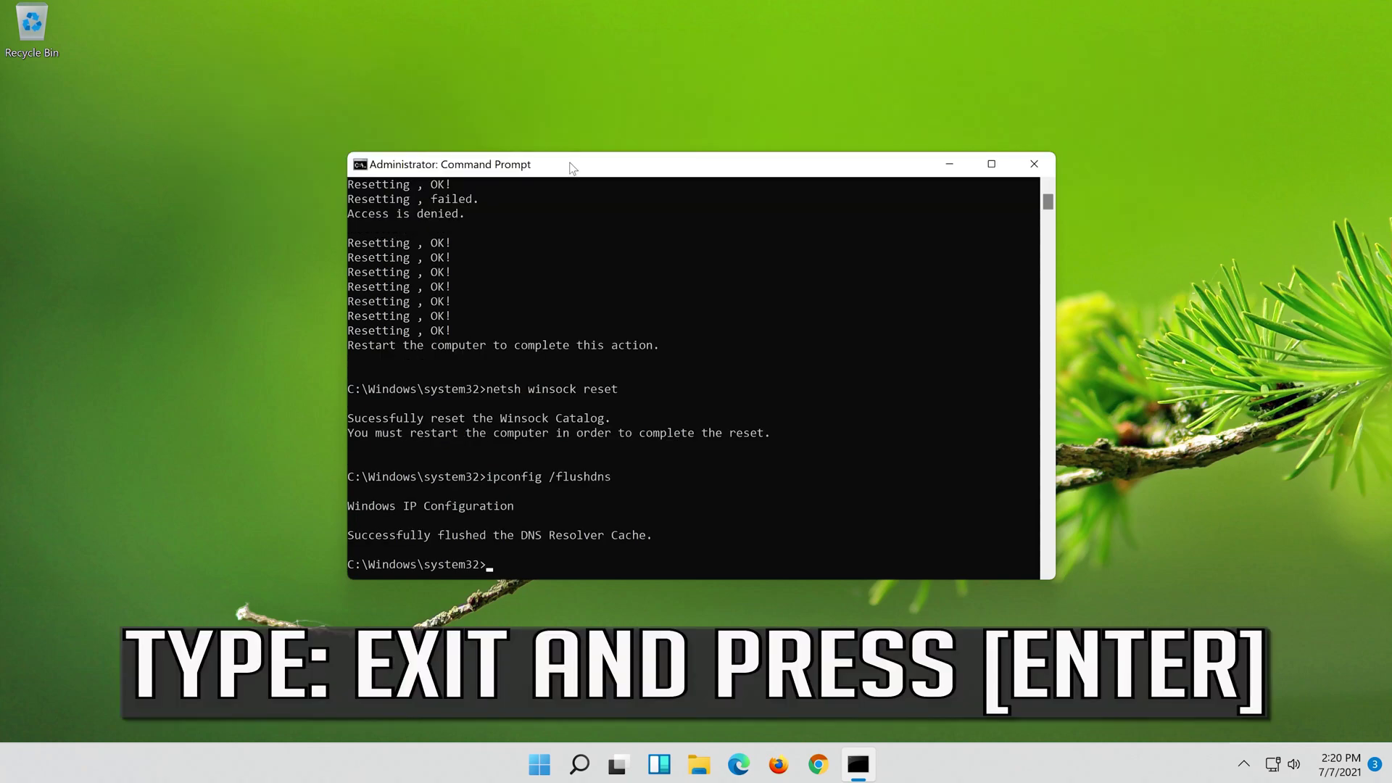
{"action": "type", "text": "exit"}
{"action": "key", "text": "Return"}
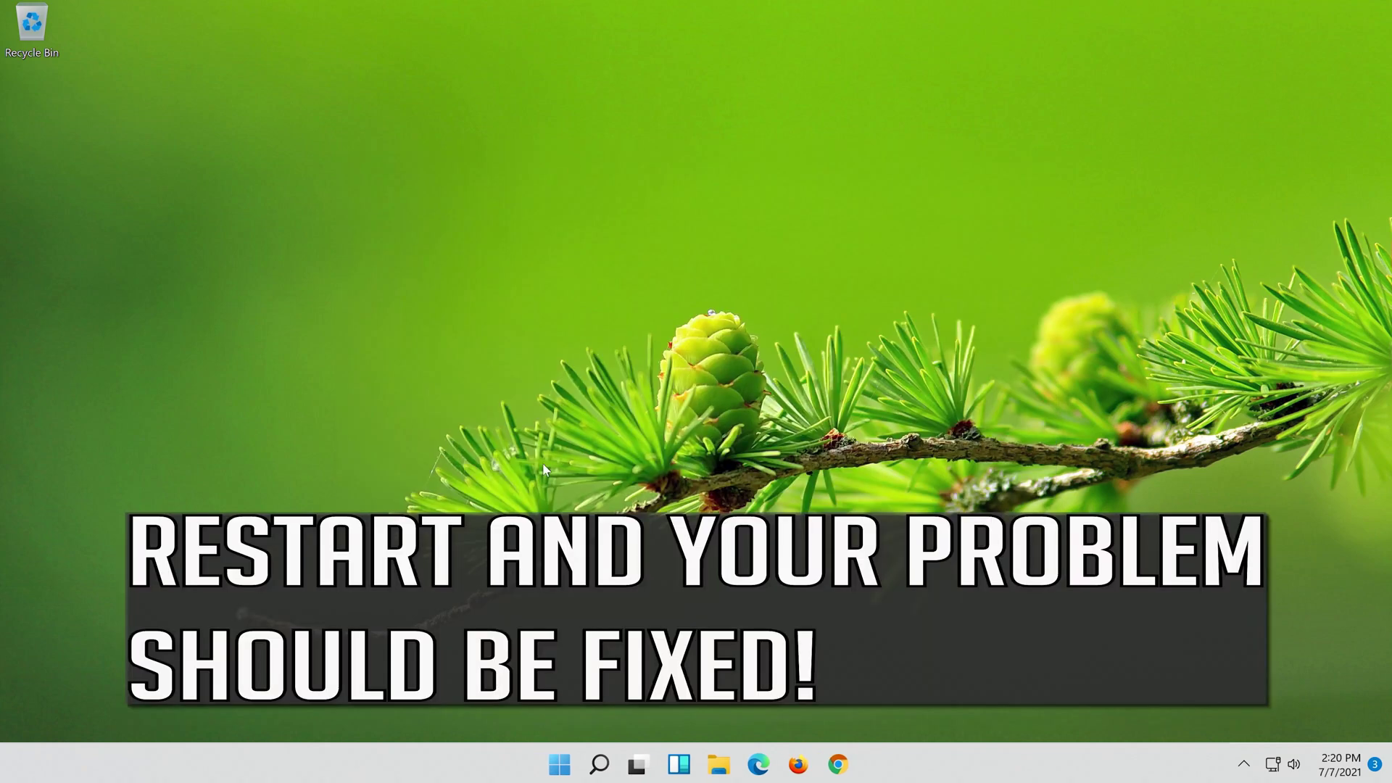
- Restart the PC from the Start menu, then open Windows search after signing back in
{"action": "left_click", "coordinate": [570, 774]}
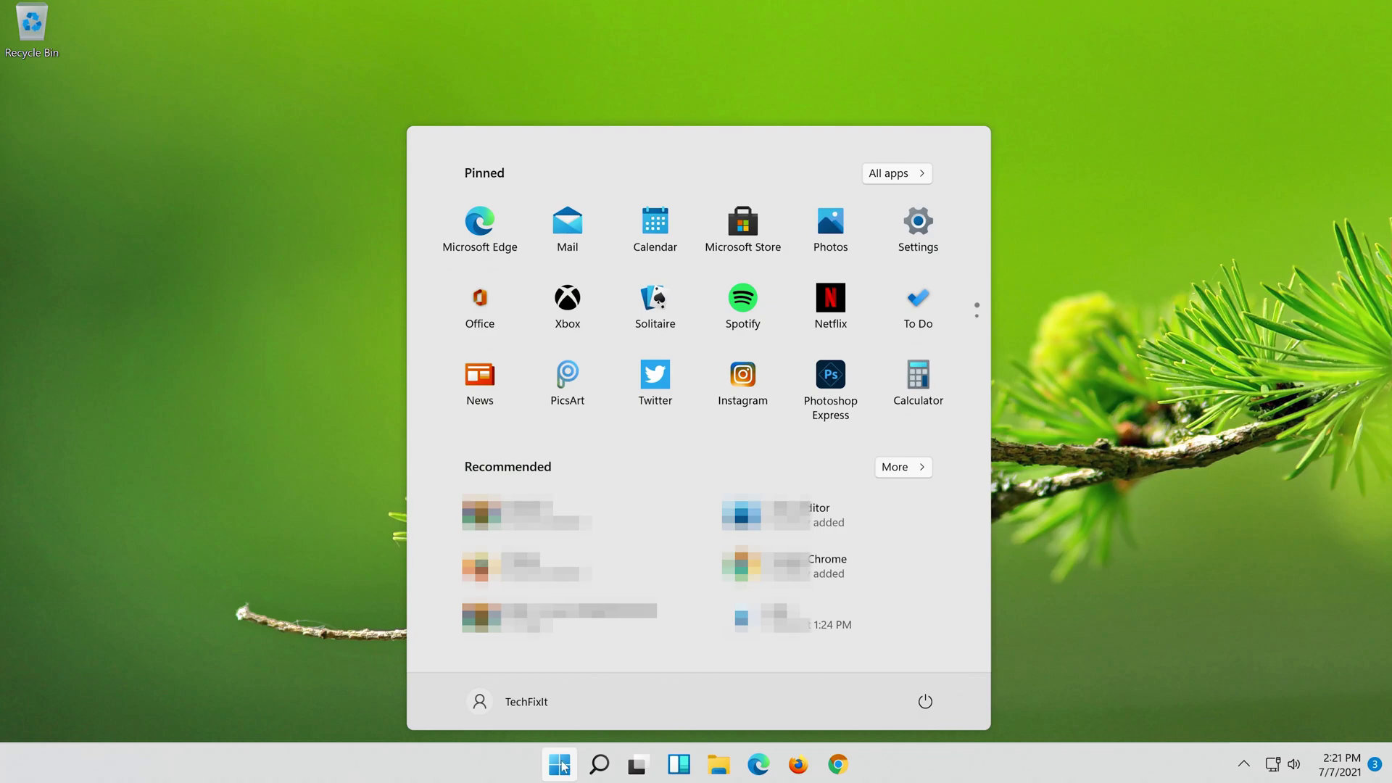
{"action": "left_click", "coordinate": [925, 703]}
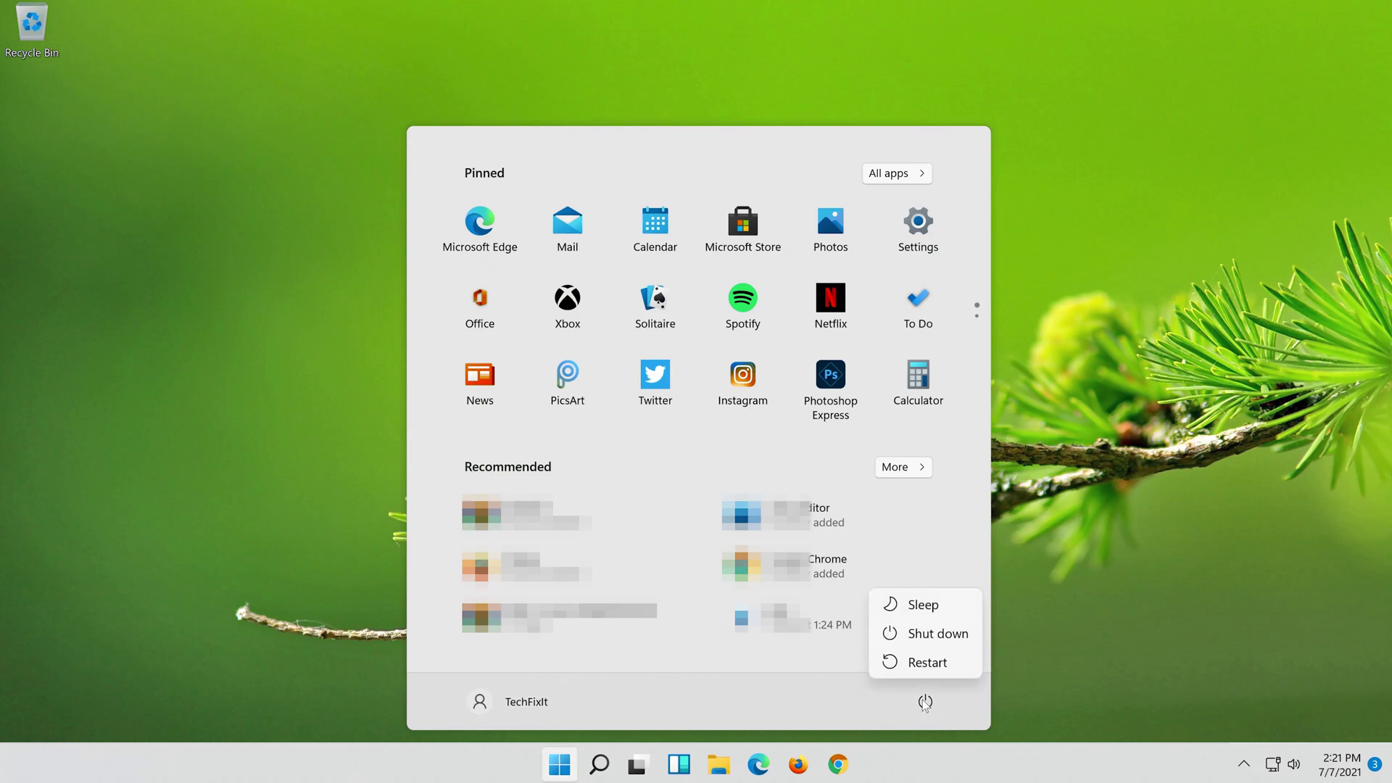
{"action": "left_click", "coordinate": [928, 661]}
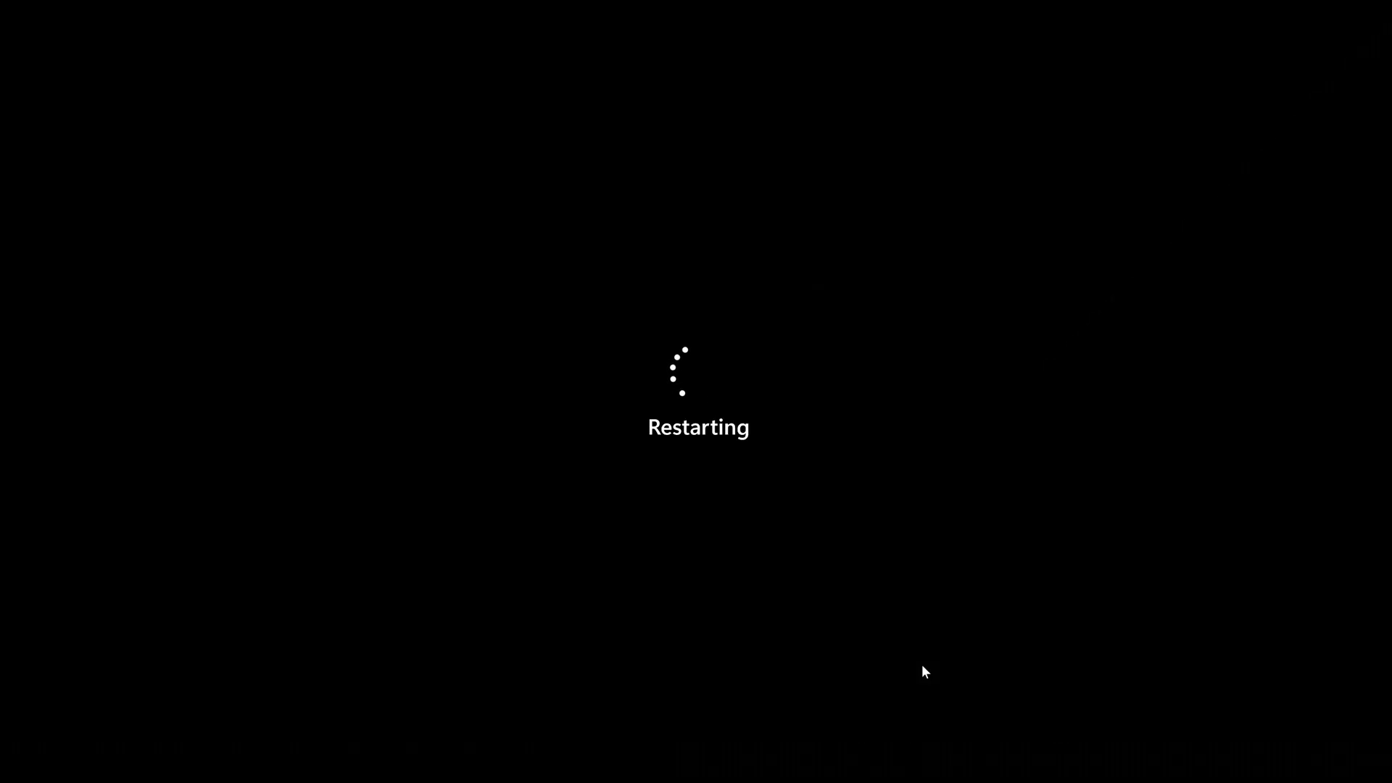
{"action": "left_click", "coordinate": [593, 775]}
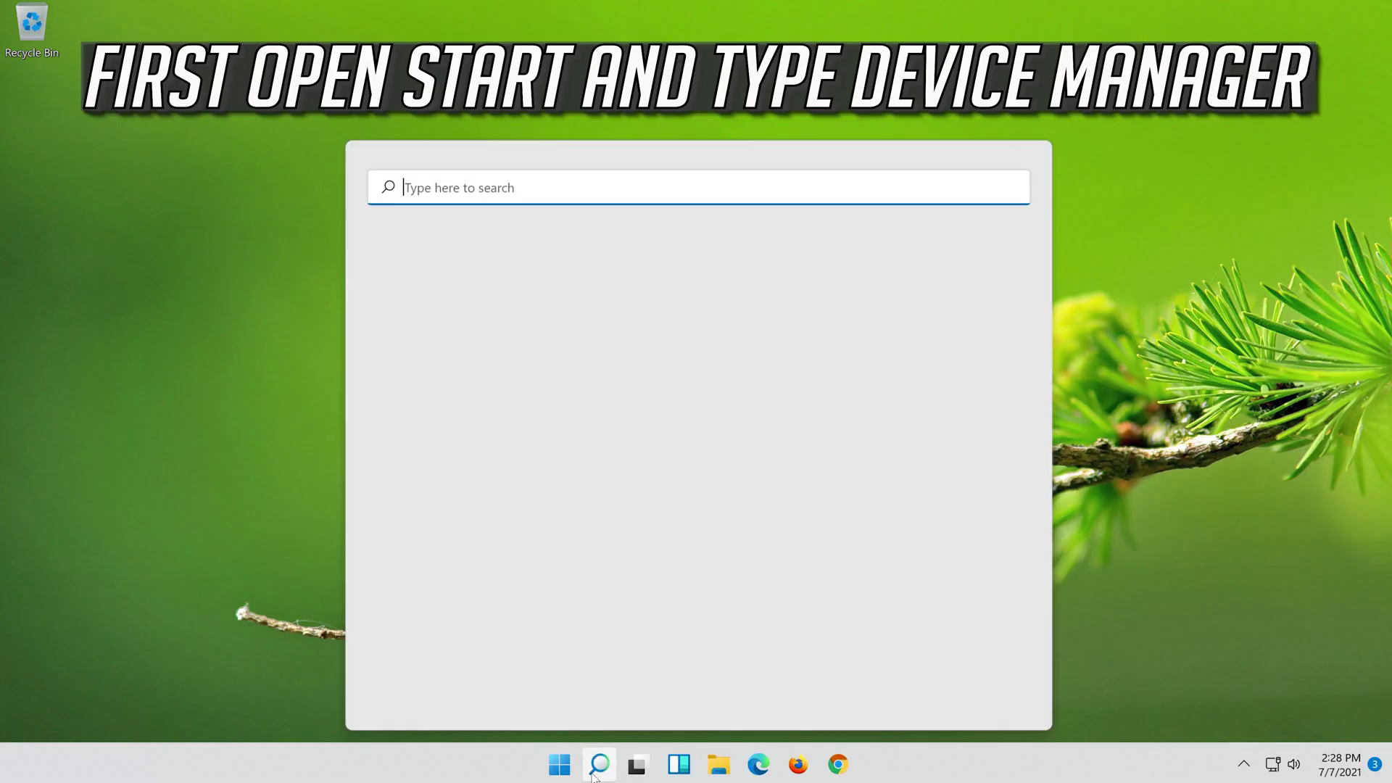
- Open Device Manager via search and expand the Network adapters category
{"action": "type", "text": "de"}
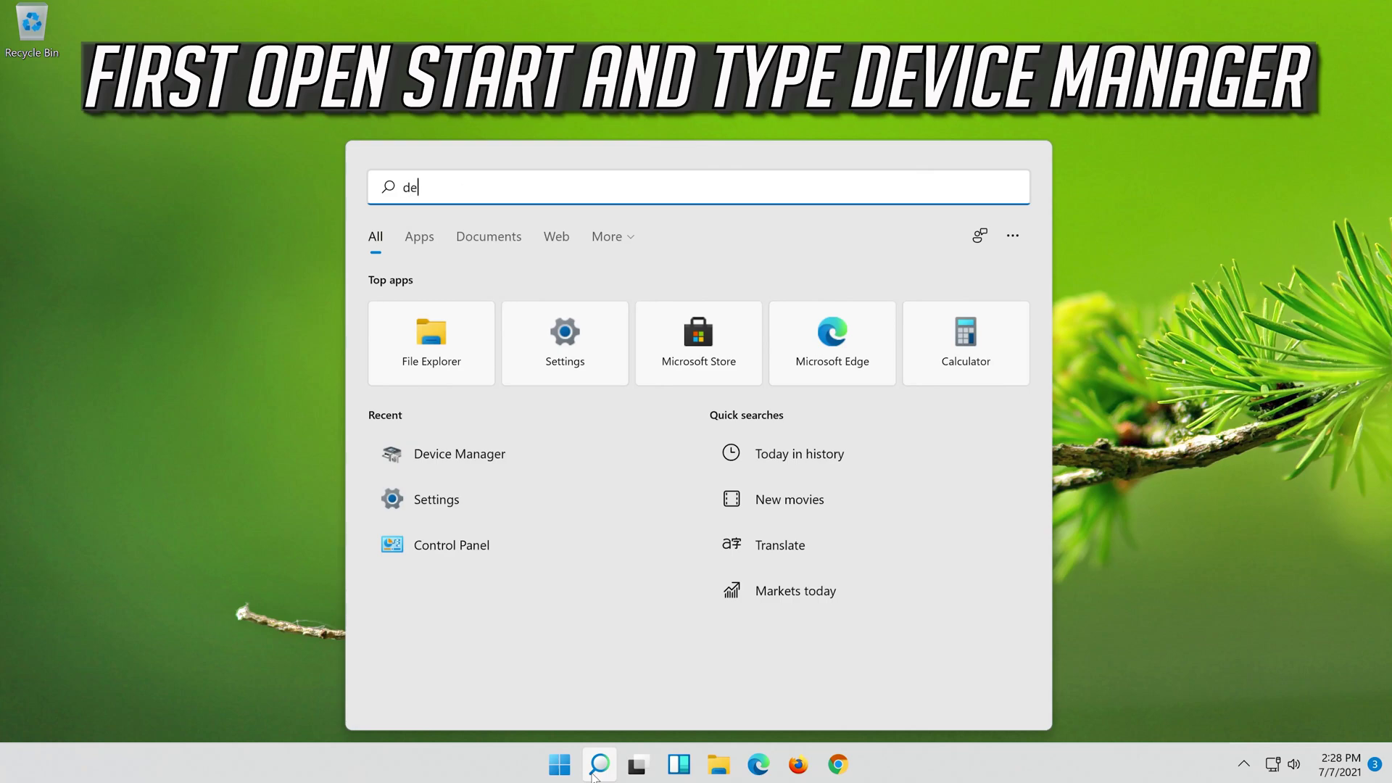
{"action": "type", "text": "vice manager"}
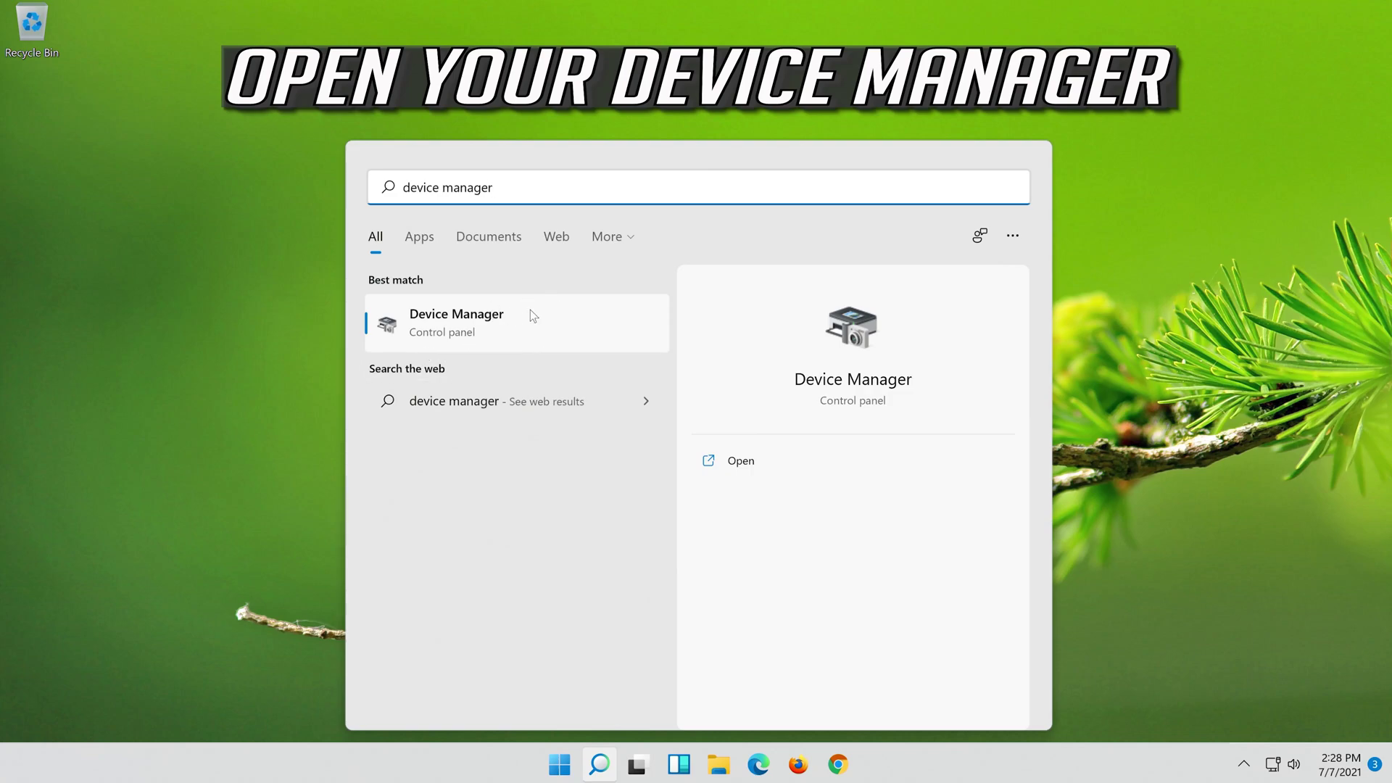
{"action": "left_click", "coordinate": [491, 331]}
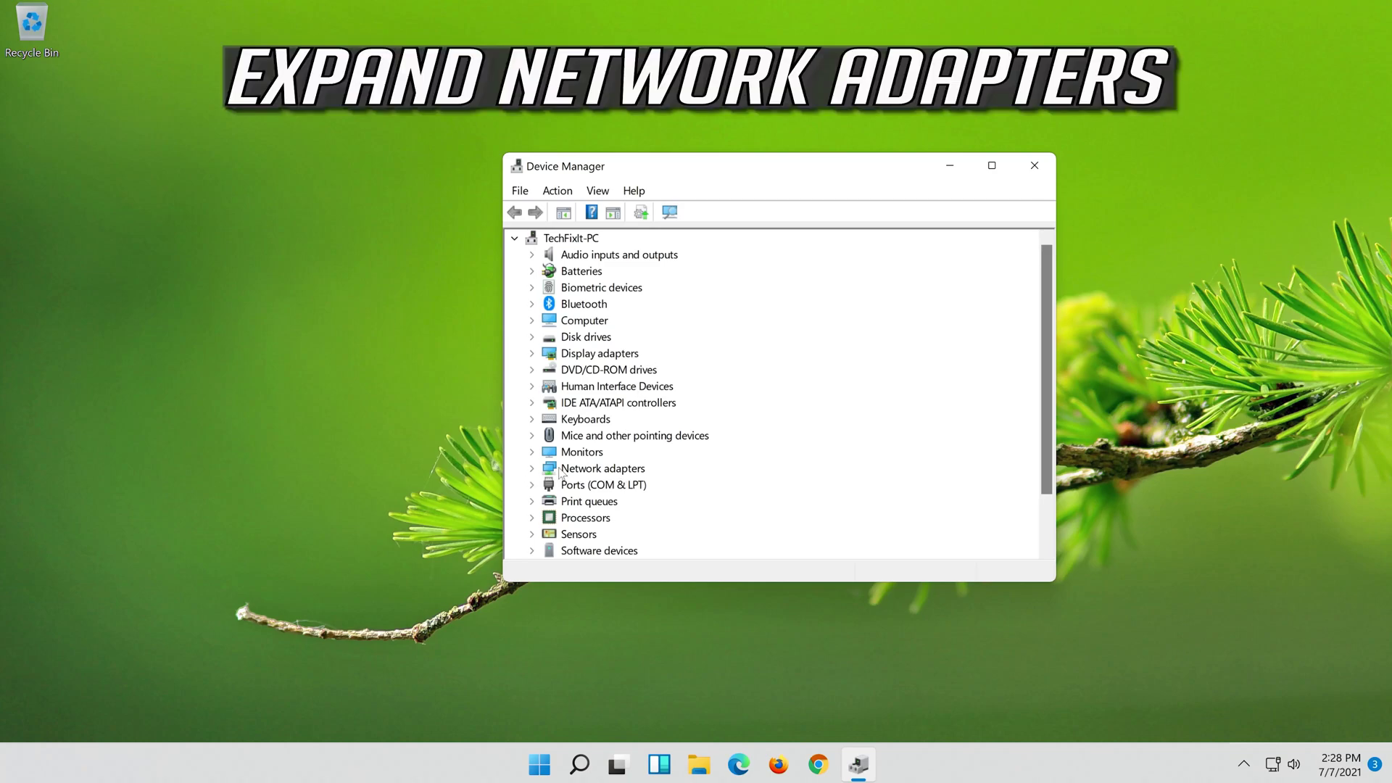
{"action": "left_click", "coordinate": [534, 469]}
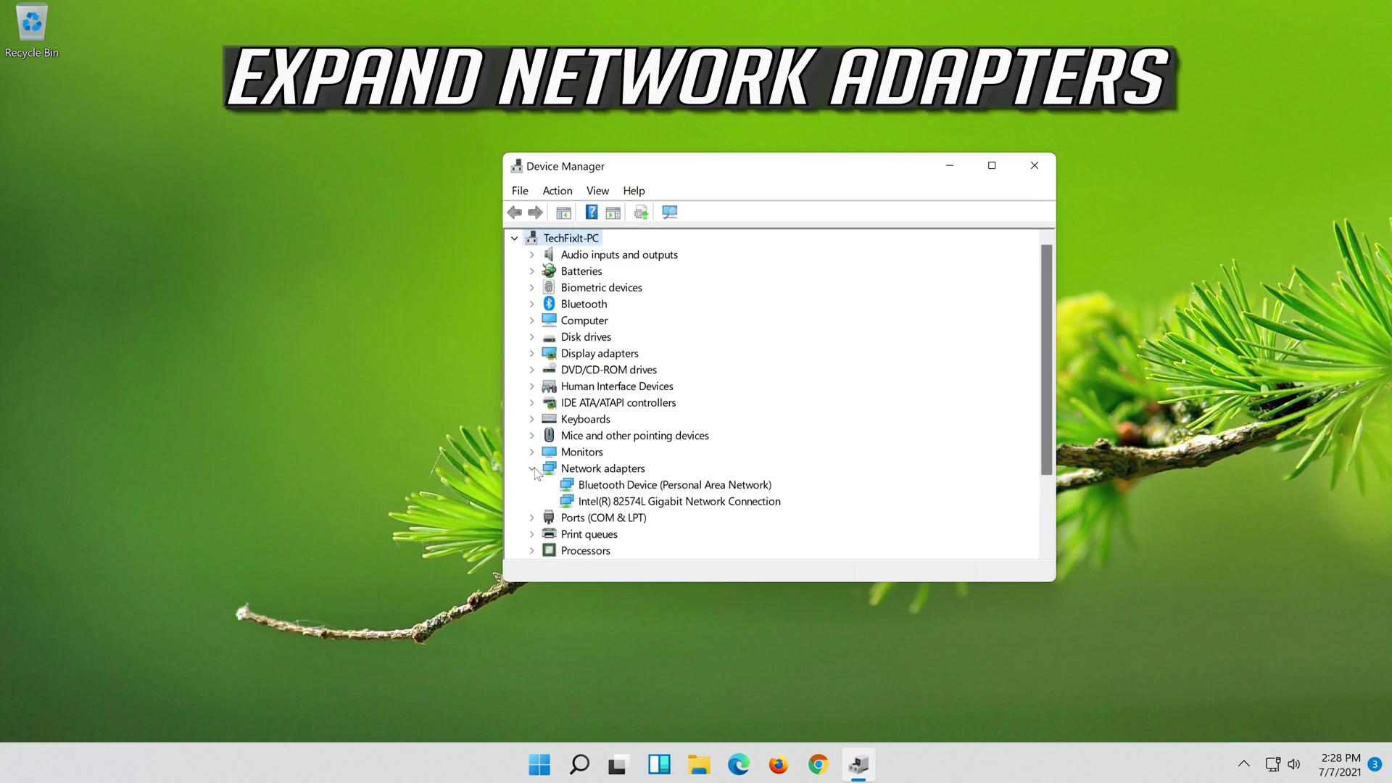
- Uninstall the Intel(R) 82574L Gigabit Network Connection device from its Driver properties
{"action": "left_click", "coordinate": [617, 503]}
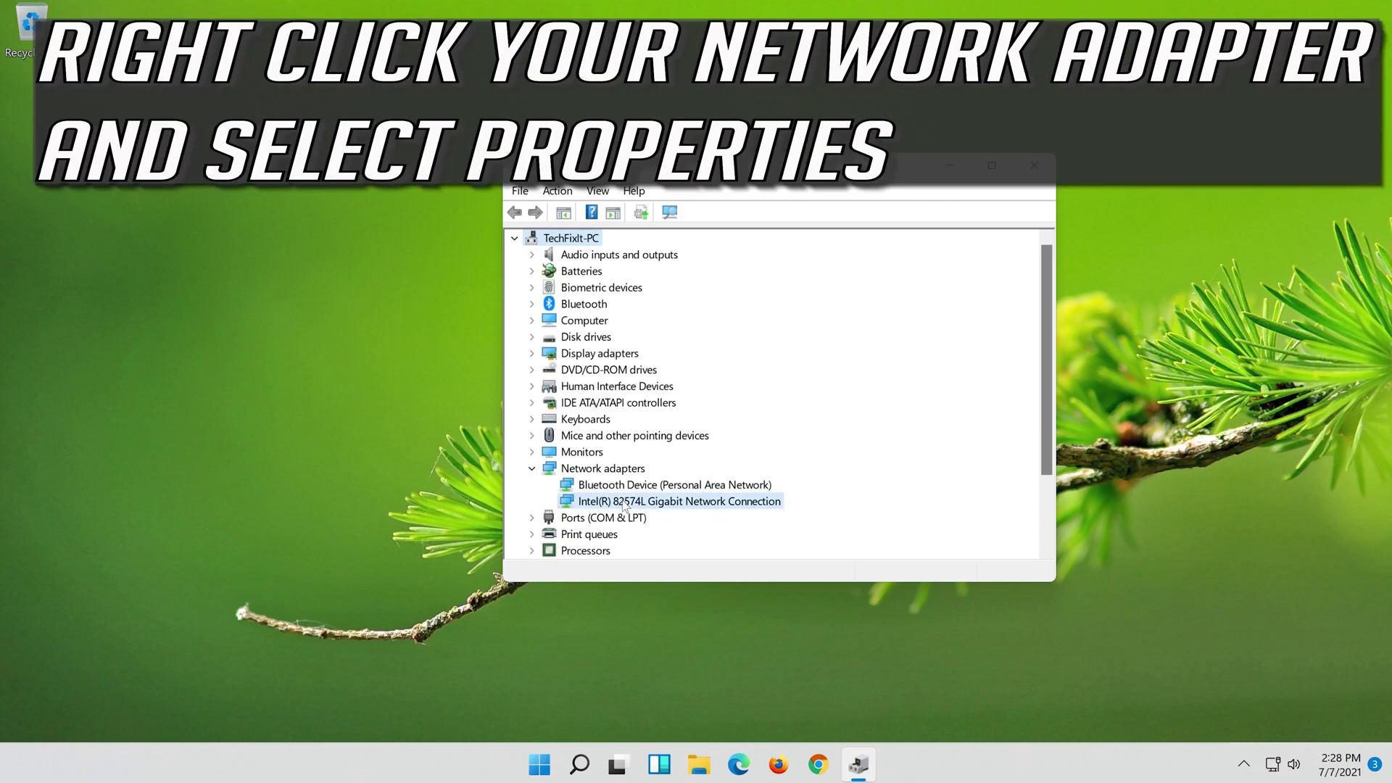
{"action": "right_click", "coordinate": [684, 506]}
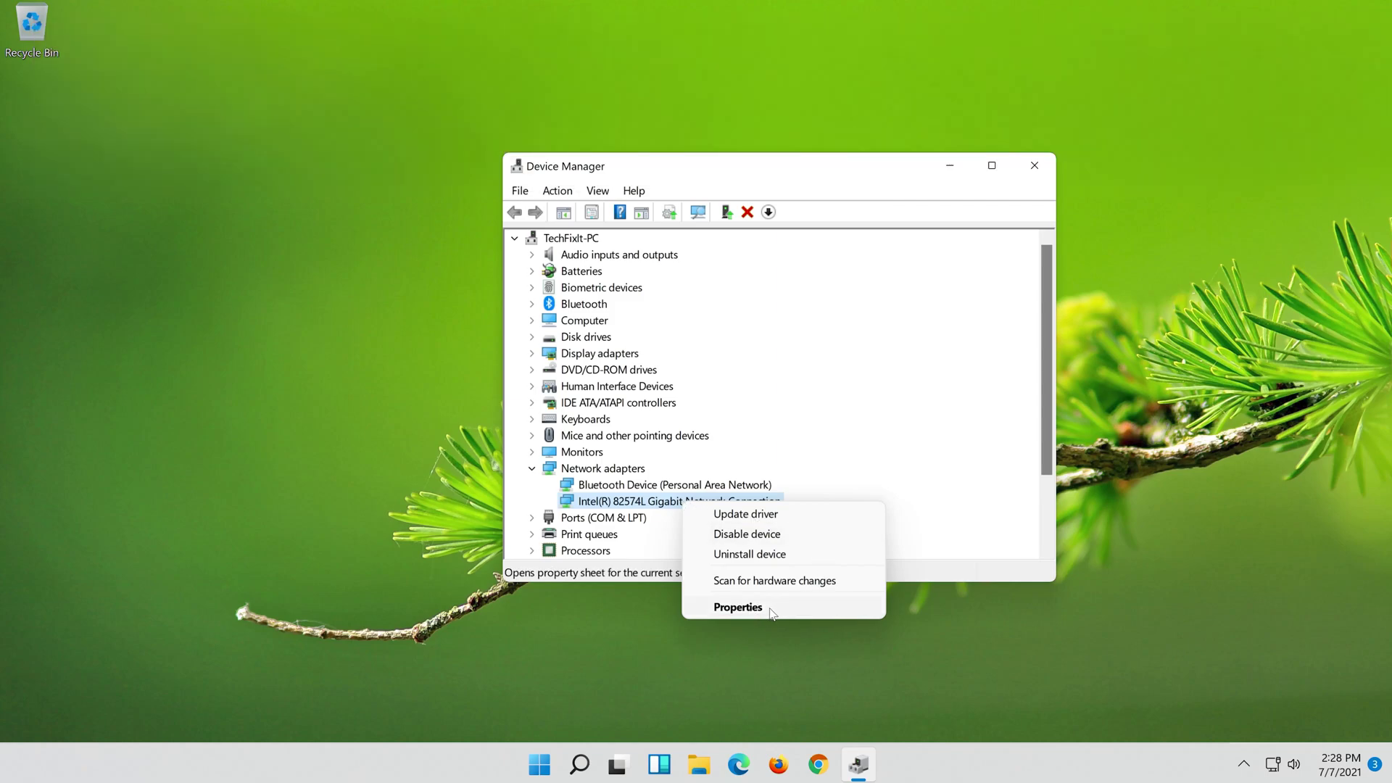
{"action": "left_click", "coordinate": [771, 609]}
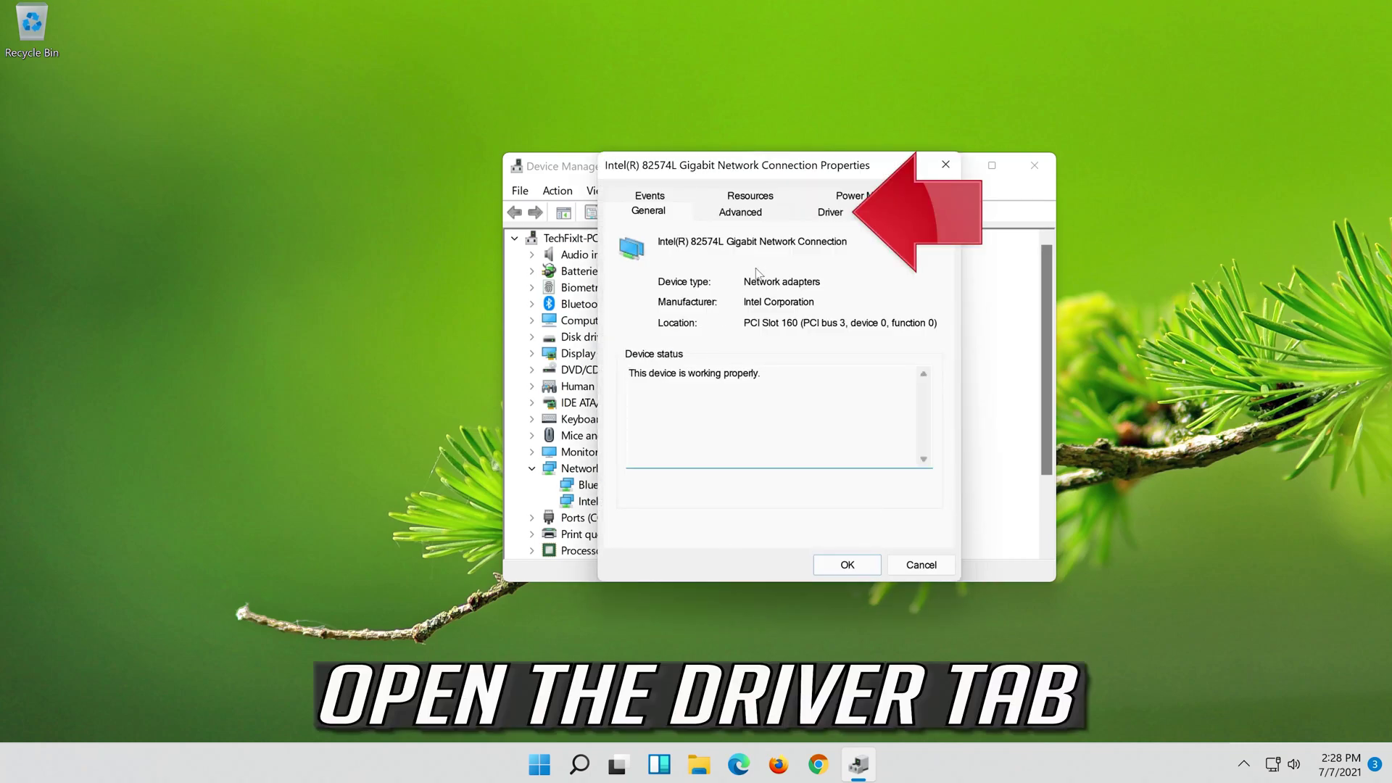
{"action": "left_click", "coordinate": [831, 212]}
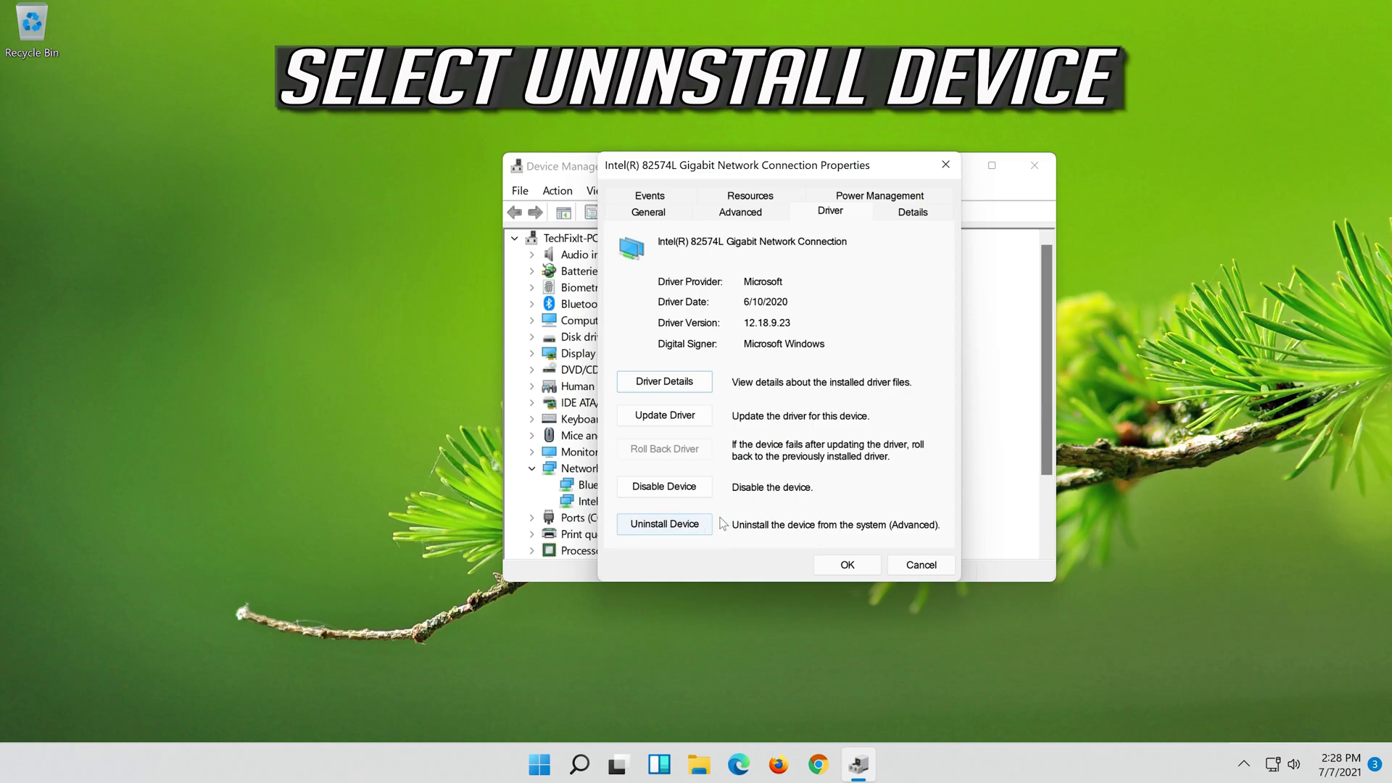
{"action": "left_click", "coordinate": [673, 526]}
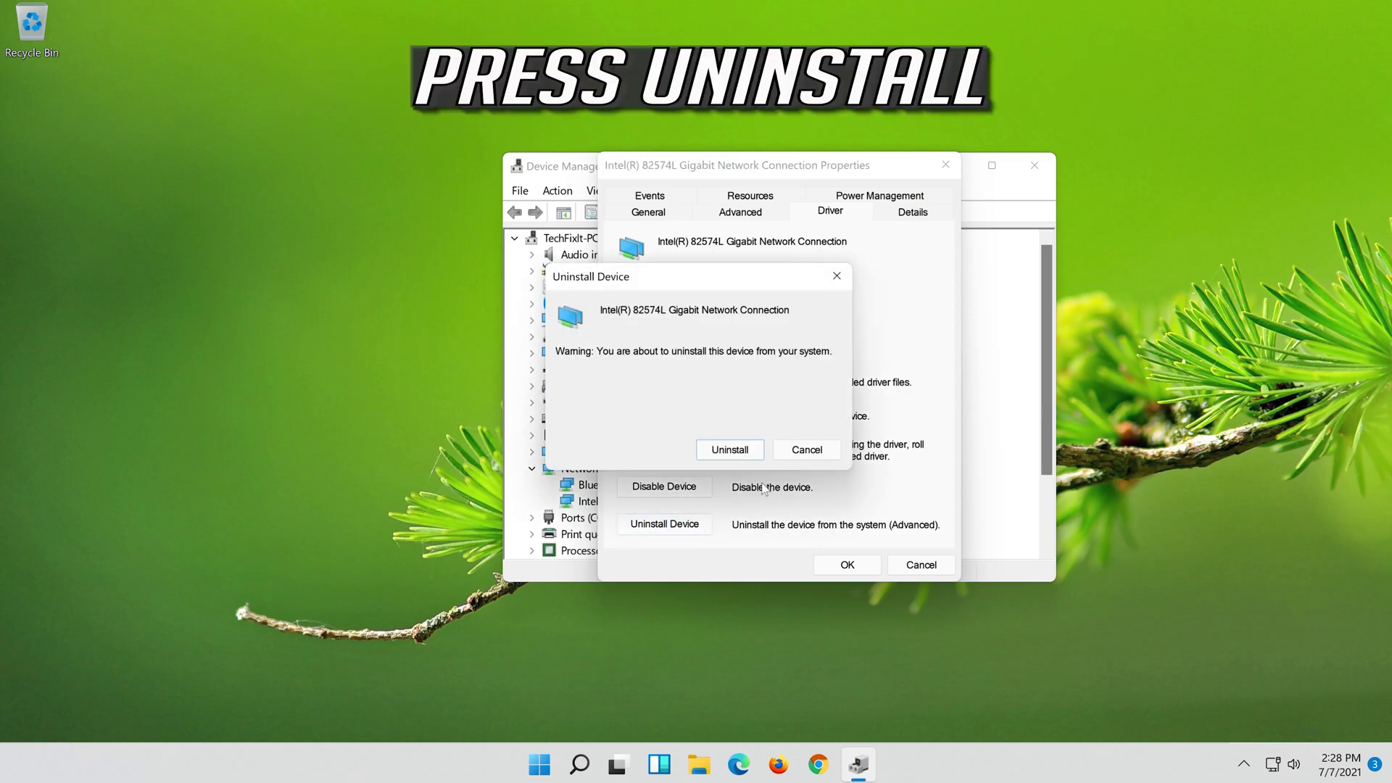
{"action": "left_click", "coordinate": [730, 450]}
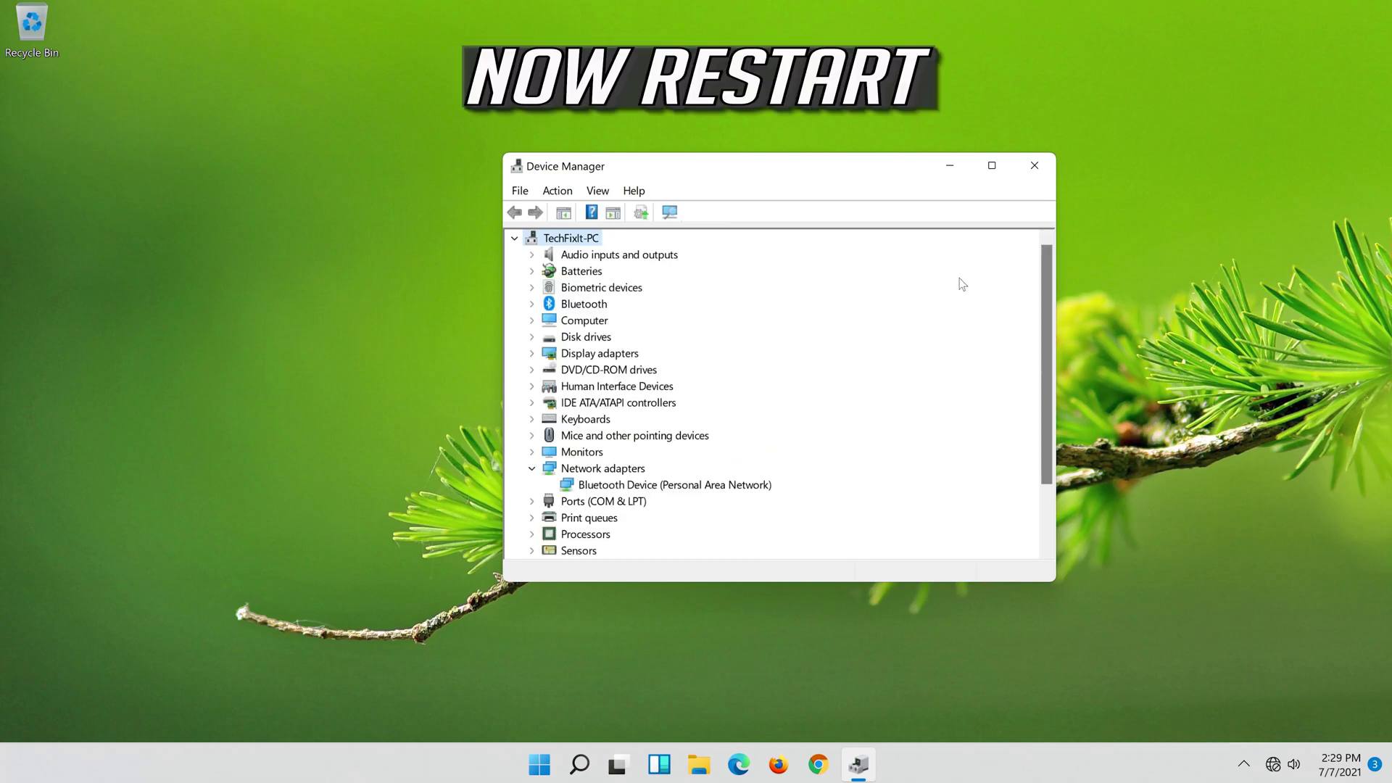
- Close Device Manager and restart the PC from the Start menu
{"action": "left_click", "coordinate": [1034, 165]}
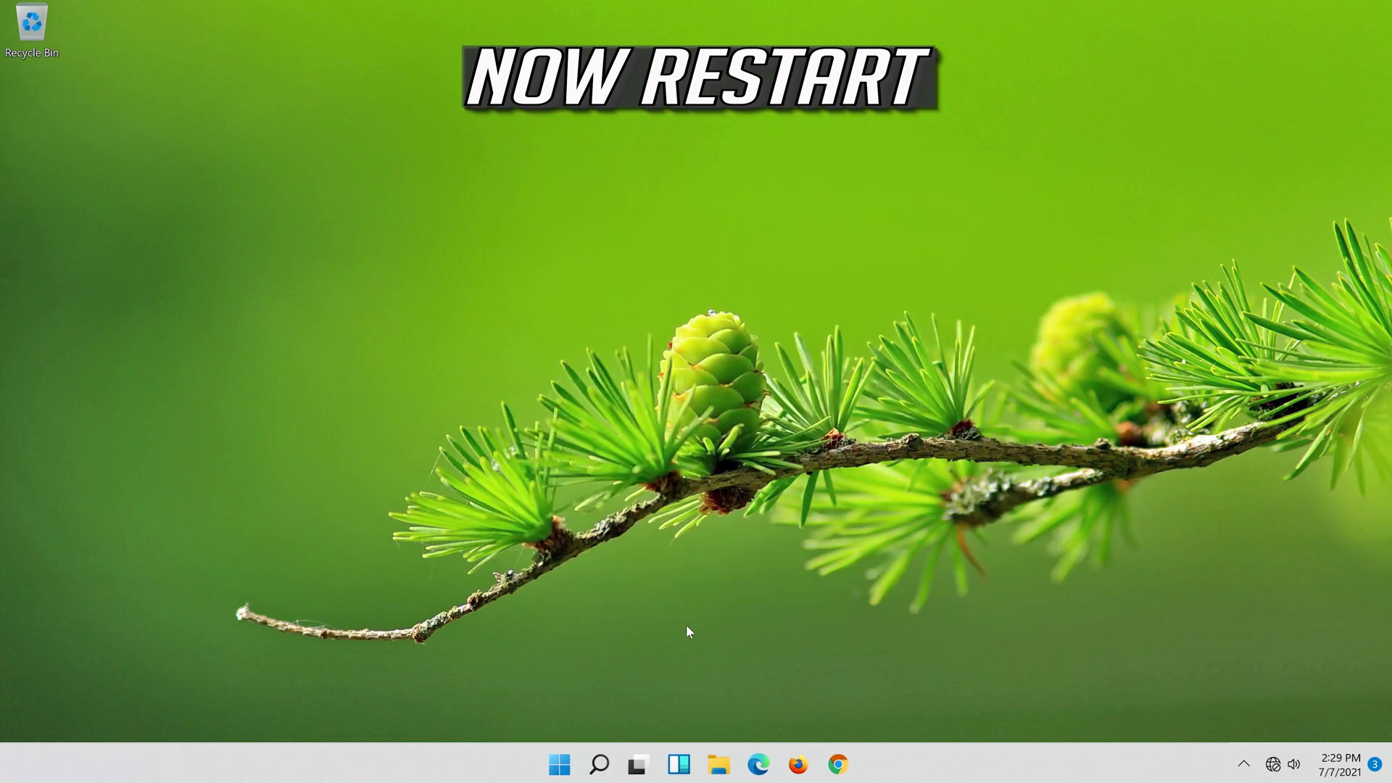
{"action": "left_click", "coordinate": [565, 763]}
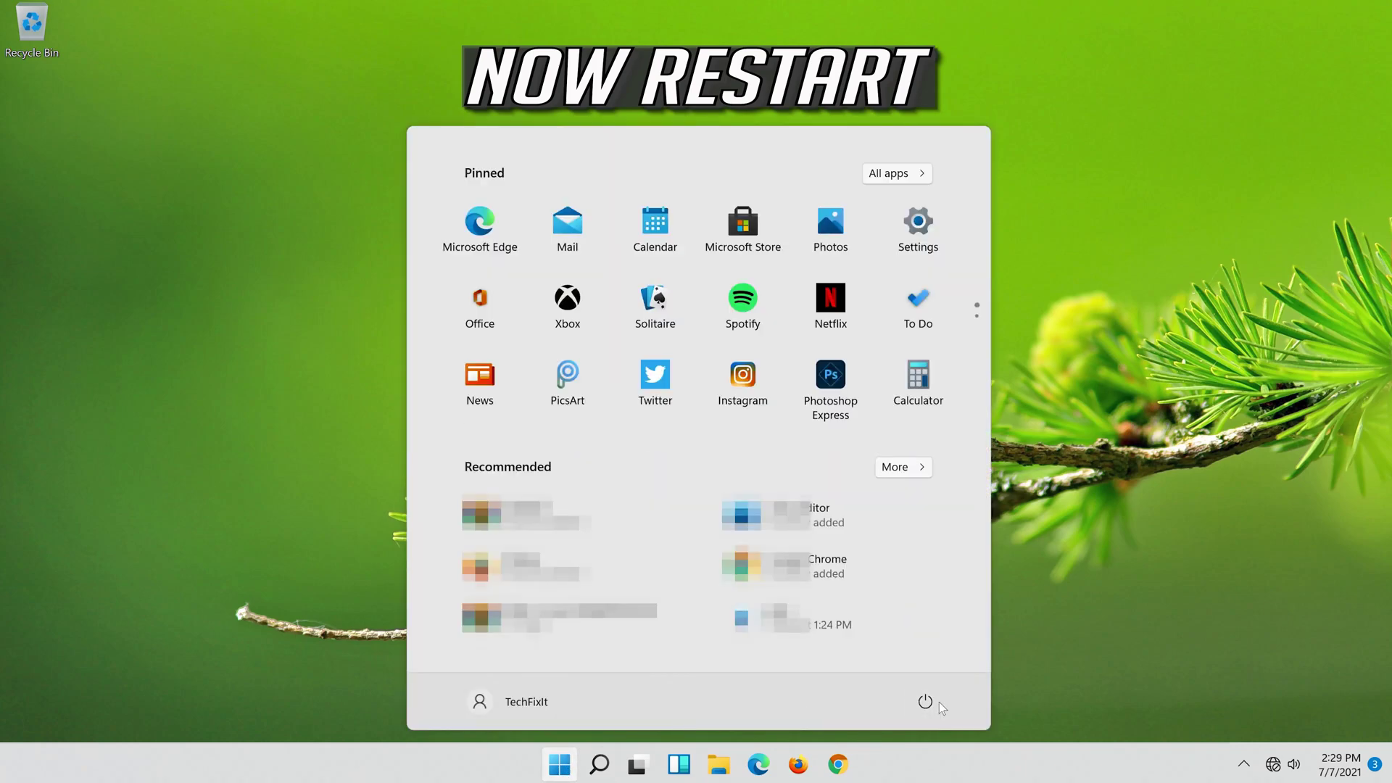
{"action": "left_click", "coordinate": [935, 704]}
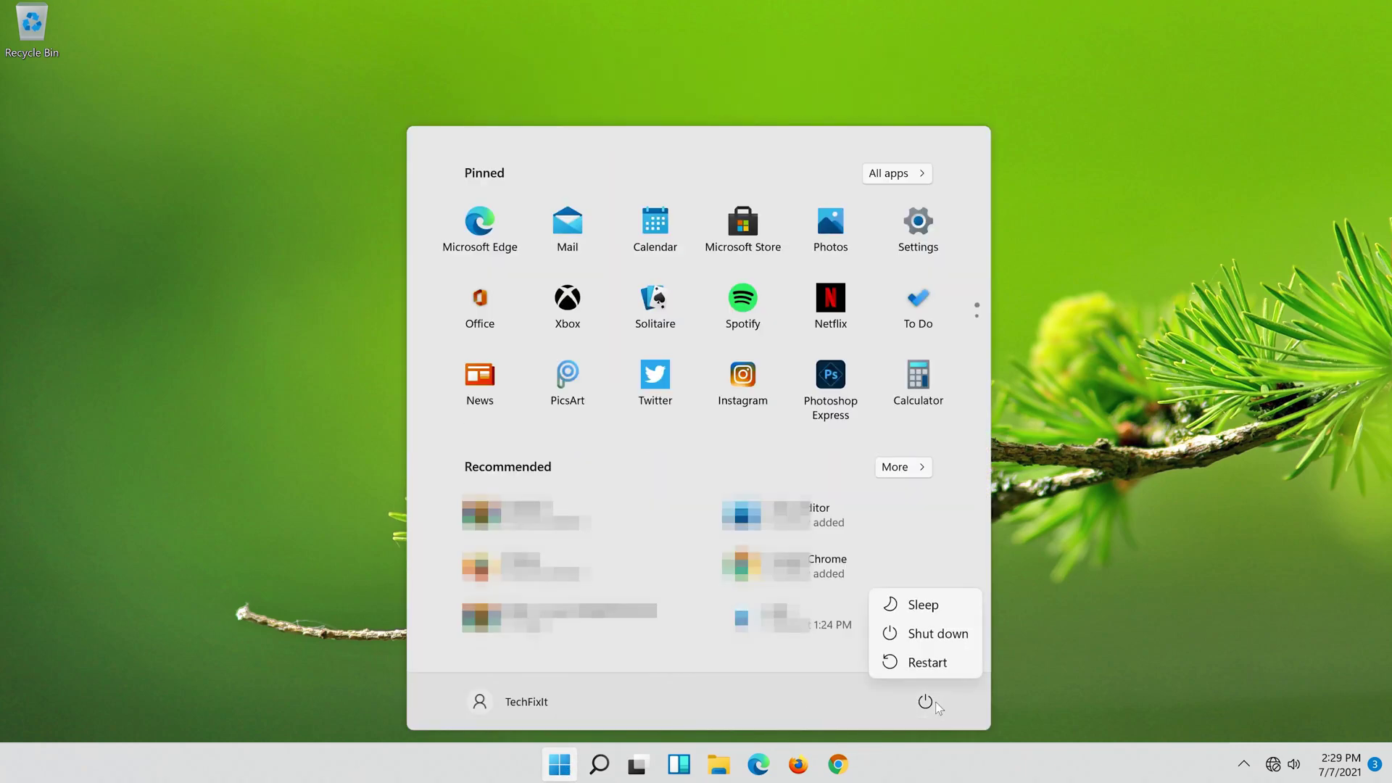
{"action": "left_click", "coordinate": [928, 663]}
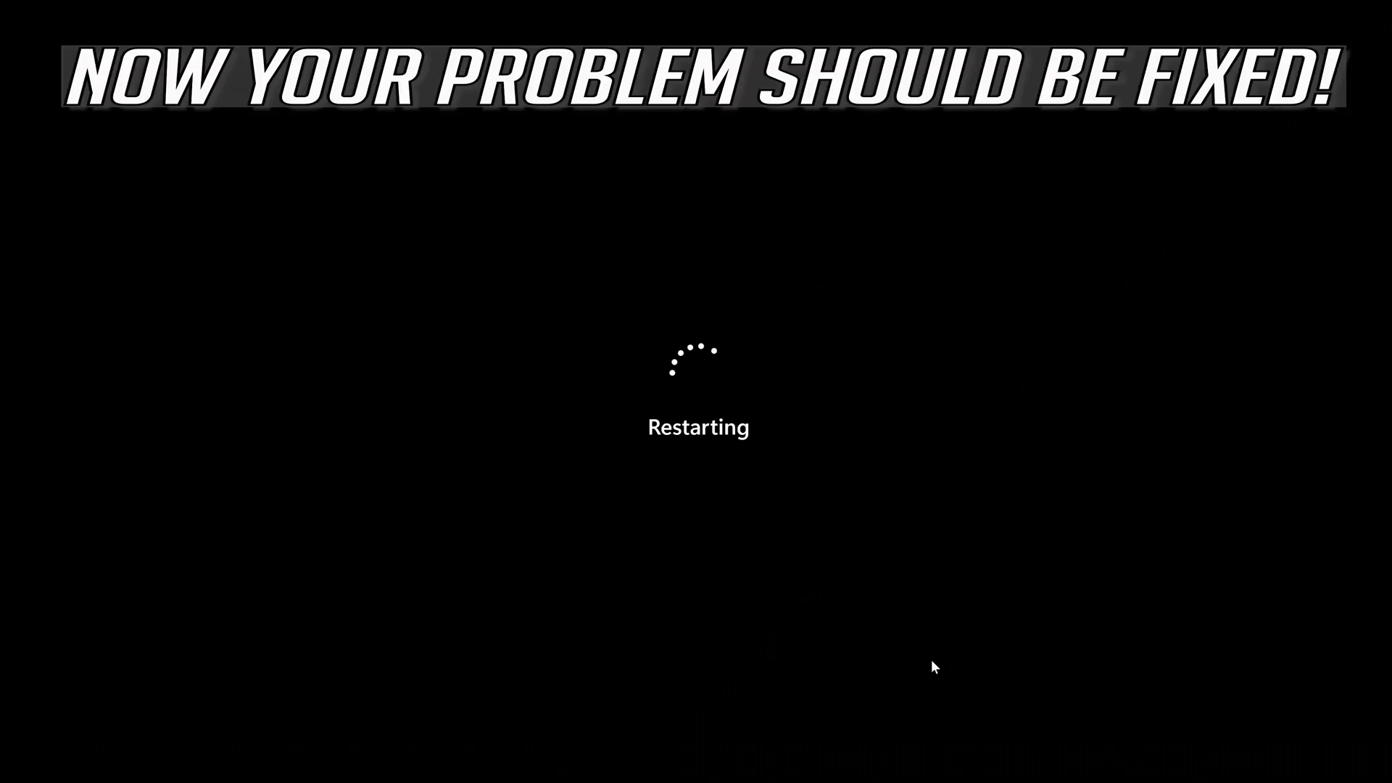